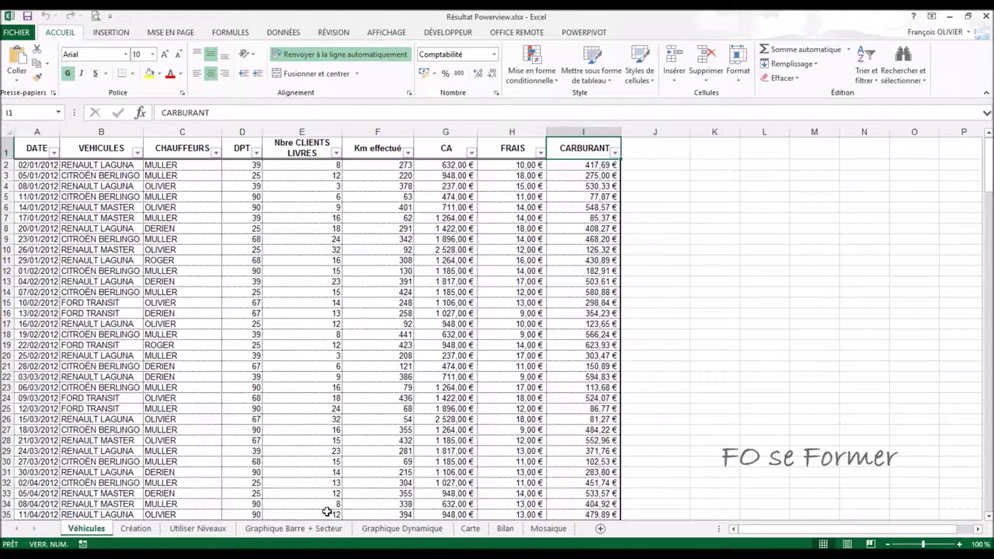
# Step: Select the DATE, VEHICULES, CHAUFFEURS, DPT and Nbre CLIENTS LIVRES columns in turn
pyautogui.click(37, 130)
pyautogui.moveTo(37, 130); pyautogui.dragTo(76, 124)
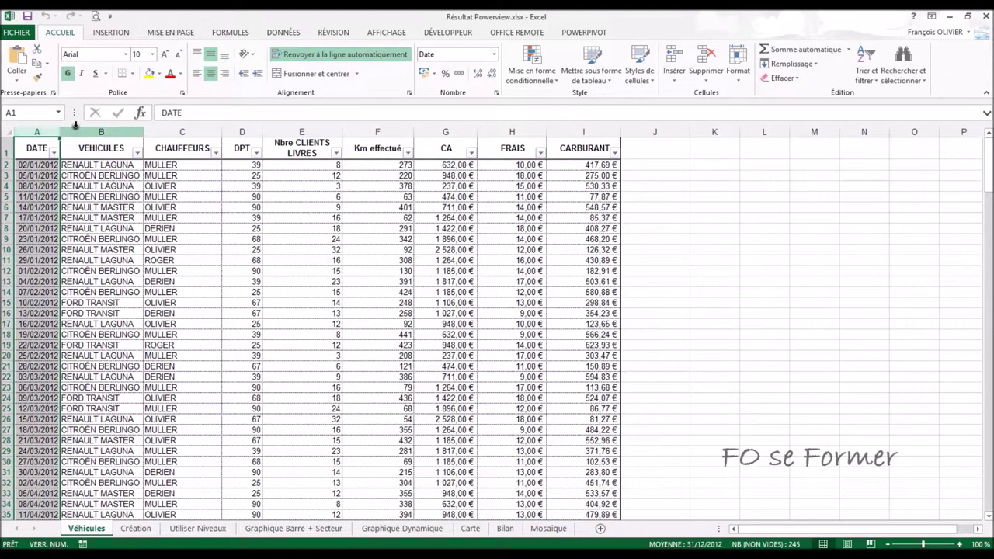
pyautogui.click(89, 129)
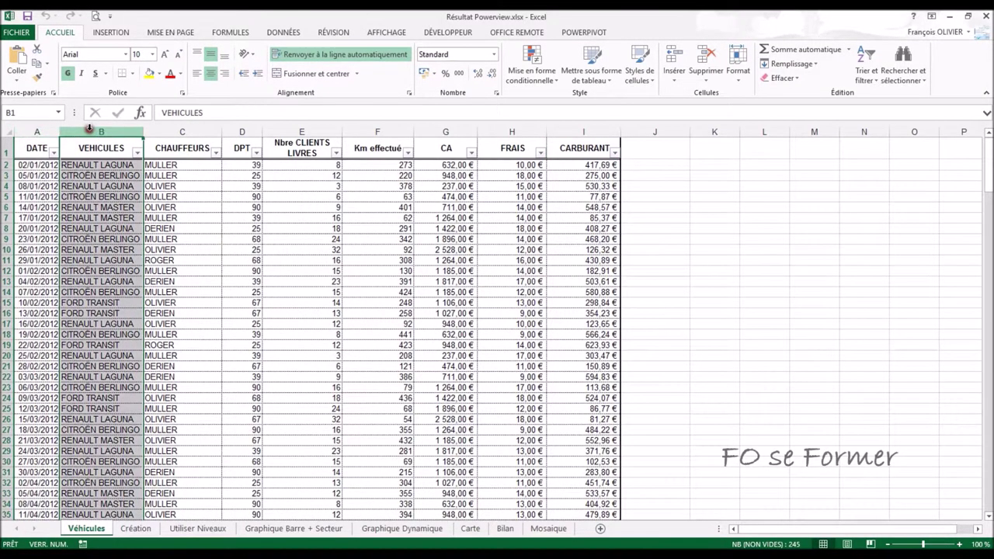
pyautogui.click(184, 131)
pyautogui.click(236, 130)
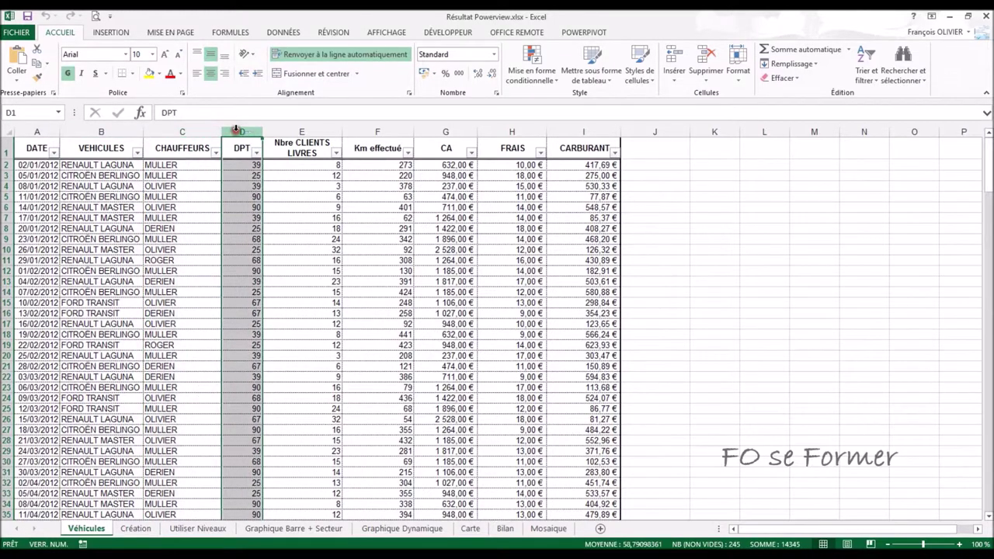
pyautogui.click(291, 130)
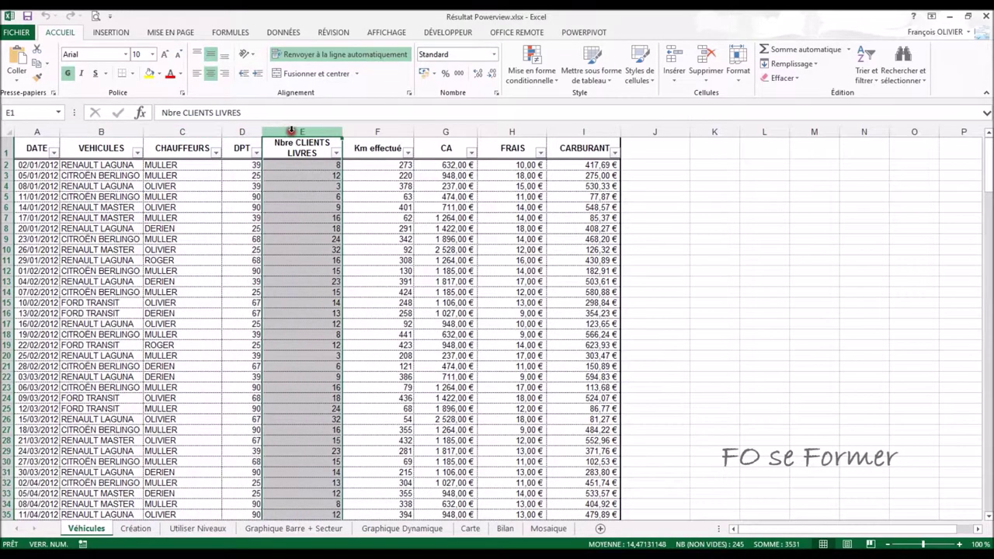
# Step: Select the Km effectué, CA, FRAIS and CARBURANT columns, then go to the Création sheet
pyautogui.click(364, 130)
pyautogui.click(373, 130)
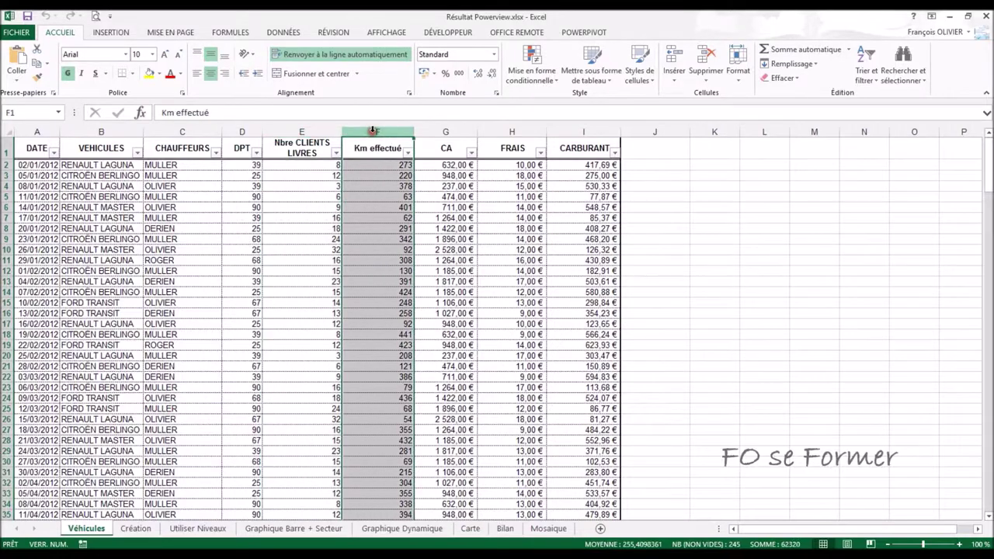
pyautogui.click(446, 131)
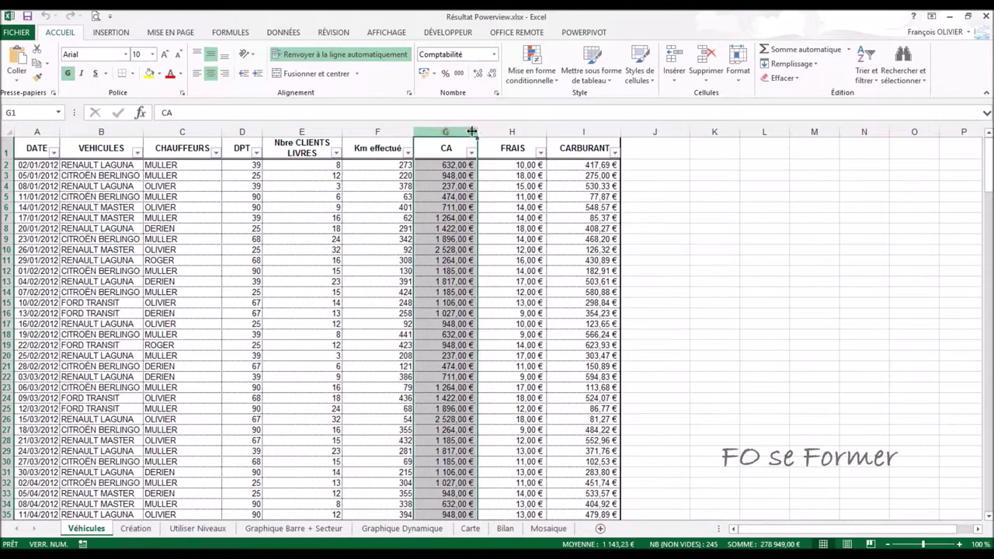
pyautogui.click(495, 133)
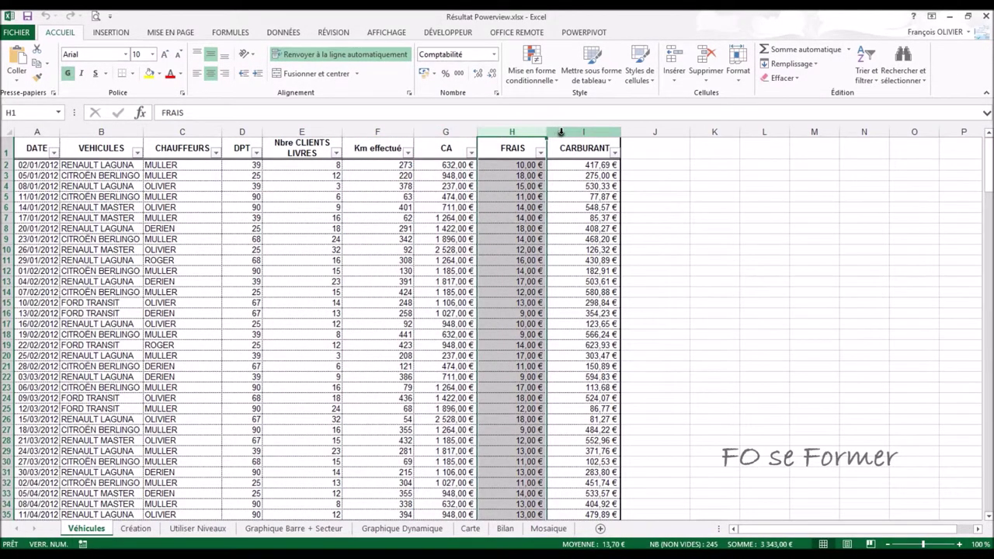
pyautogui.click(561, 132)
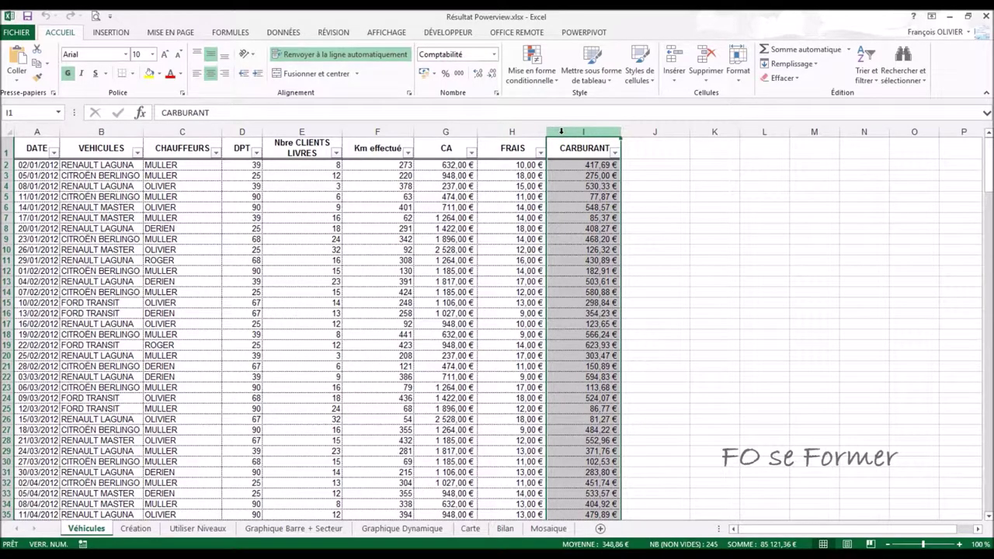
pyautogui.click(133, 529)
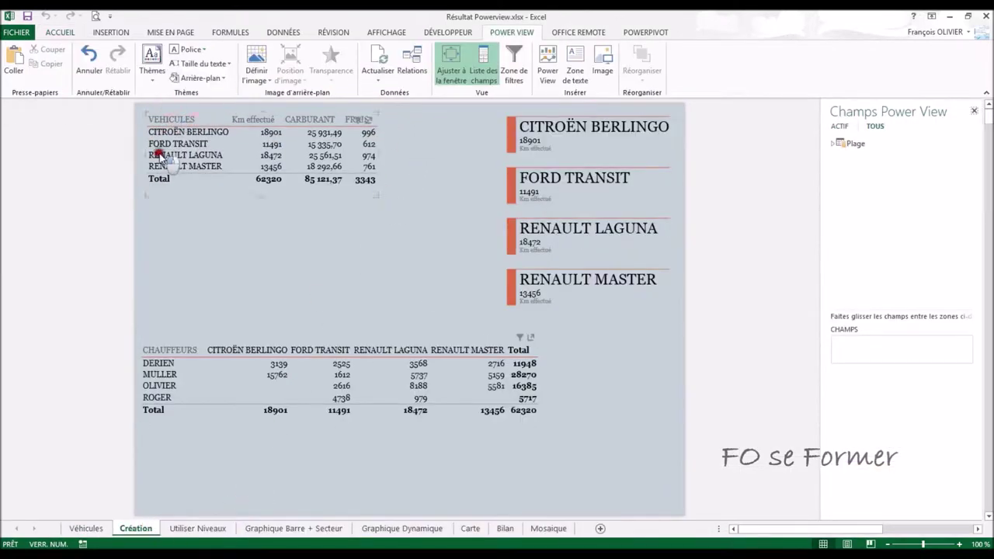
# Step: Move from the Création report to the Utiliser Niveaux sheet
pyautogui.click(262, 392)
pyautogui.click(256, 423)
pyautogui.click(210, 526)
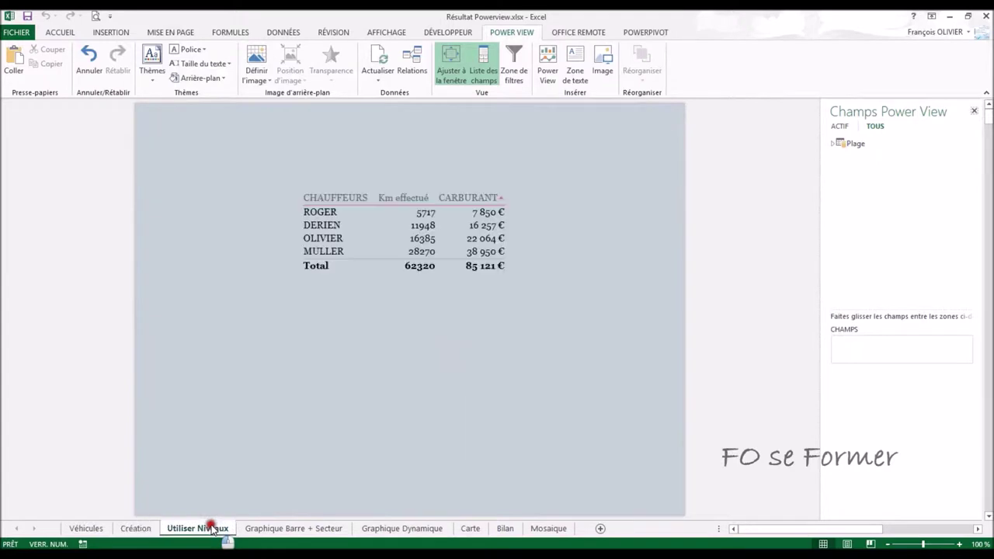
# Step: Drill into ROGER's vehicles and back up, then view the Graphique Barre + Secteur sheet
pyautogui.click(342, 209)
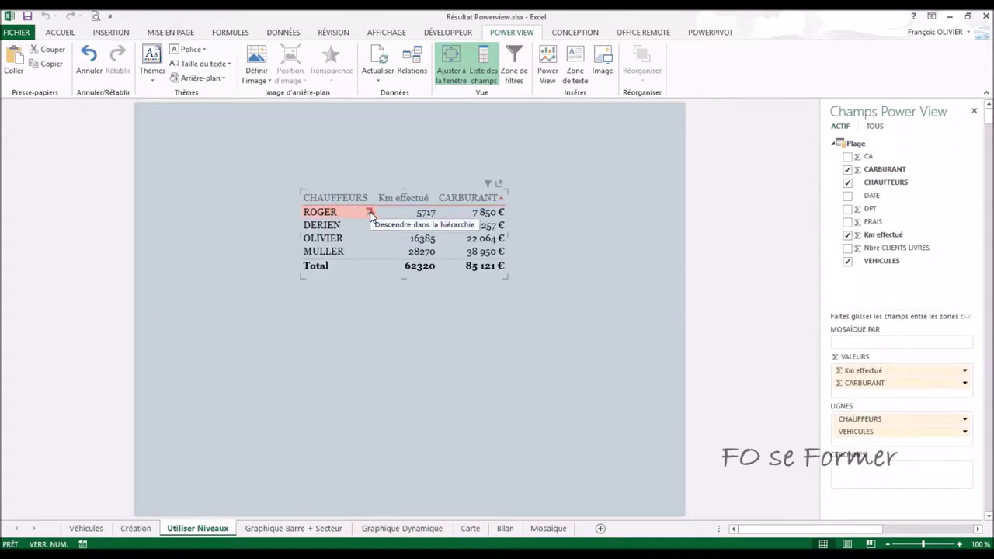
pyautogui.click(370, 213)
pyautogui.click(306, 212)
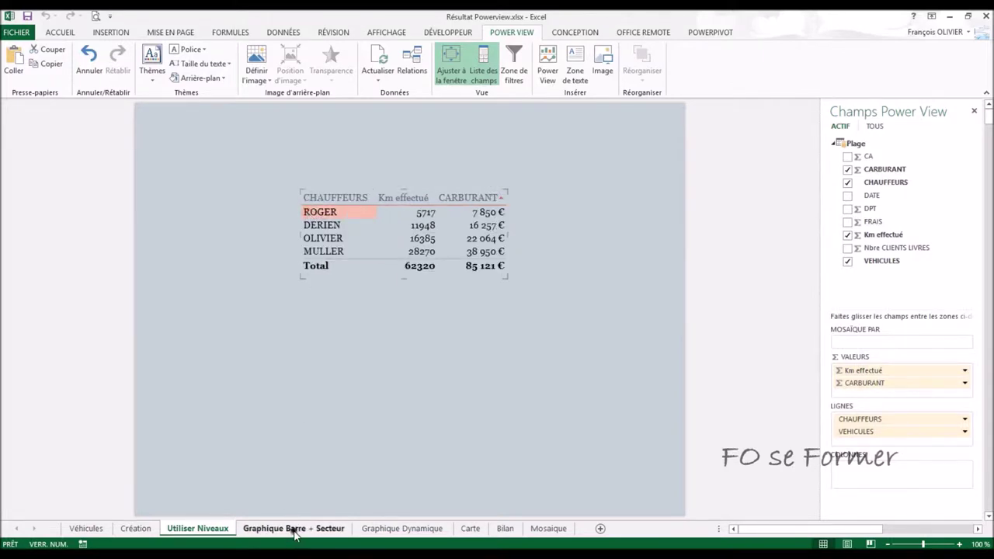
pyautogui.click(295, 531)
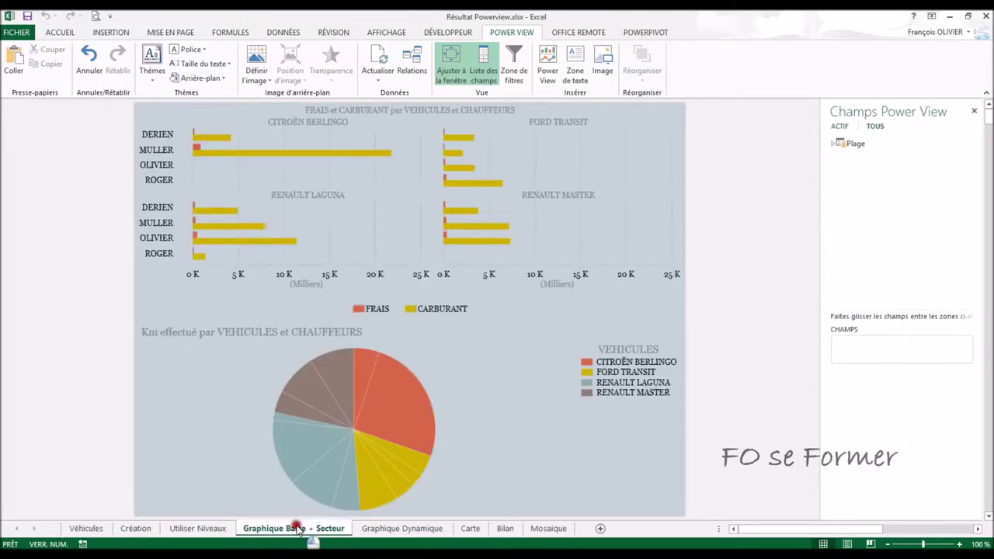
# Step: Animate the Graphique Dynamique bubble chart through the drivers, then view the Carte map sheet
pyautogui.click(228, 159)
pyautogui.click(381, 531)
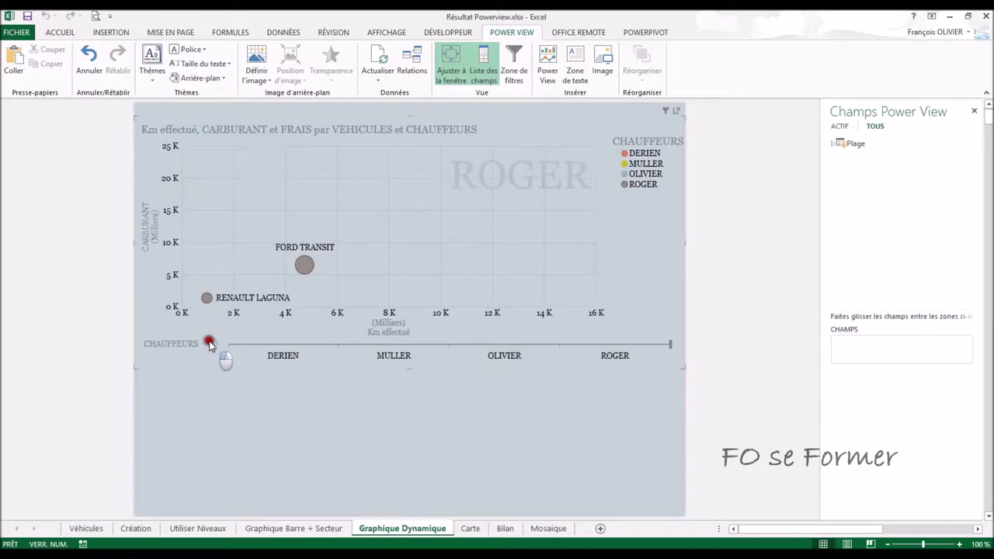
pyautogui.click(209, 343)
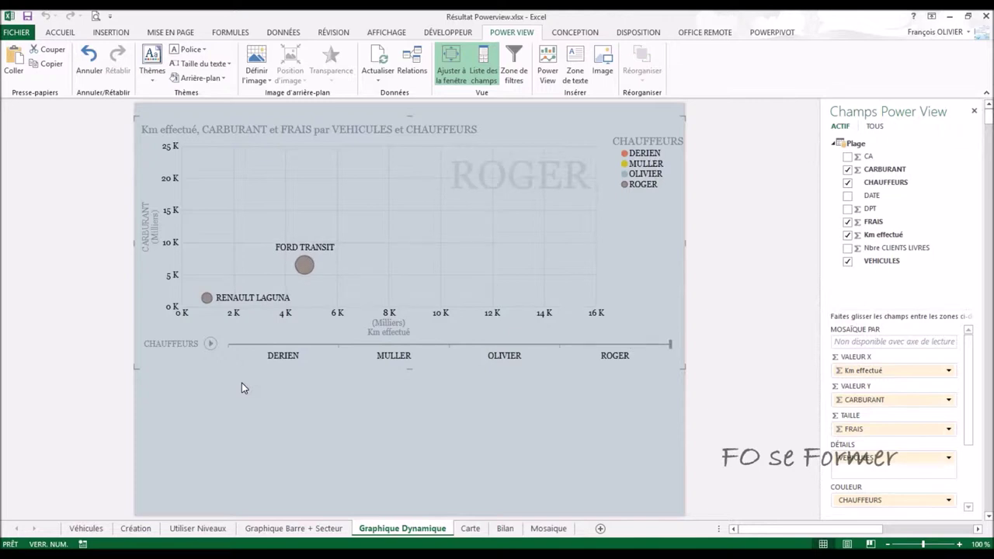
pyautogui.click(470, 527)
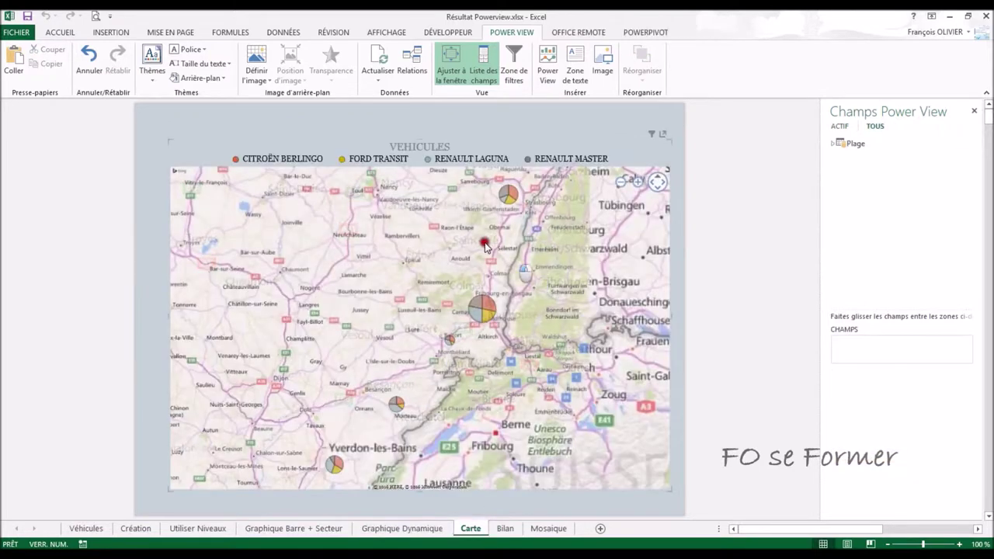
# Step: Cross-filter the Bilan dashboard to MULLER, then clear that filter
pyautogui.click(506, 528)
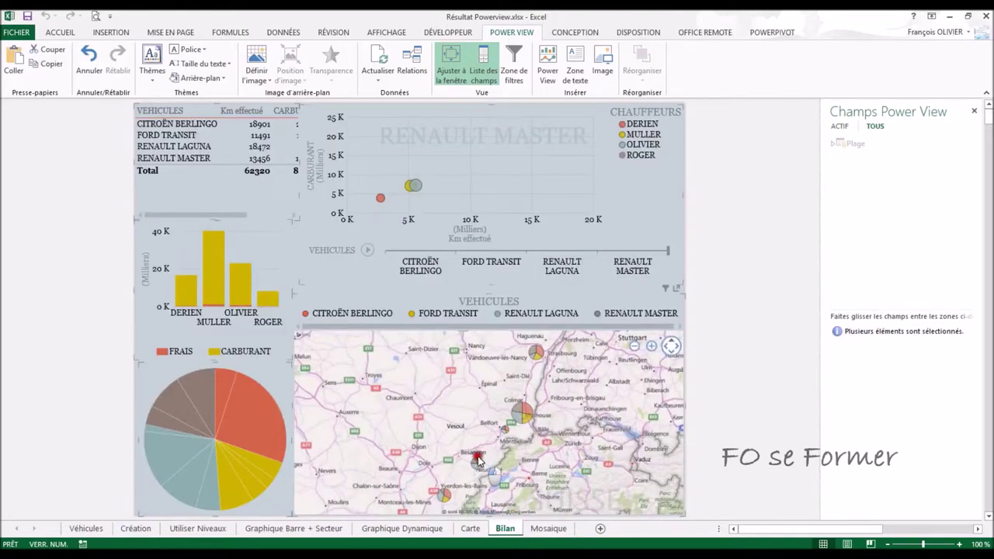
pyautogui.moveTo(213, 264)
pyautogui.moveTo(213, 293)
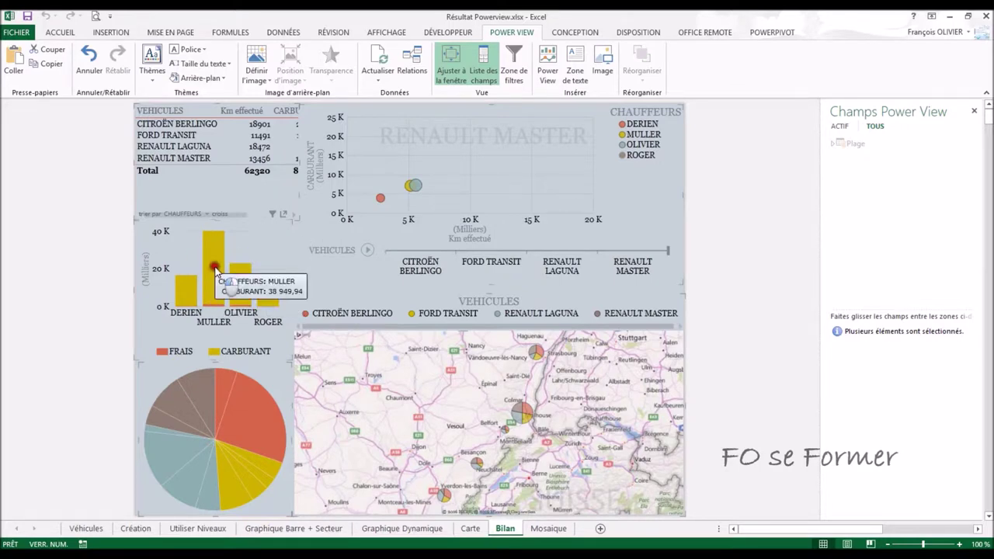
pyautogui.click(217, 272)
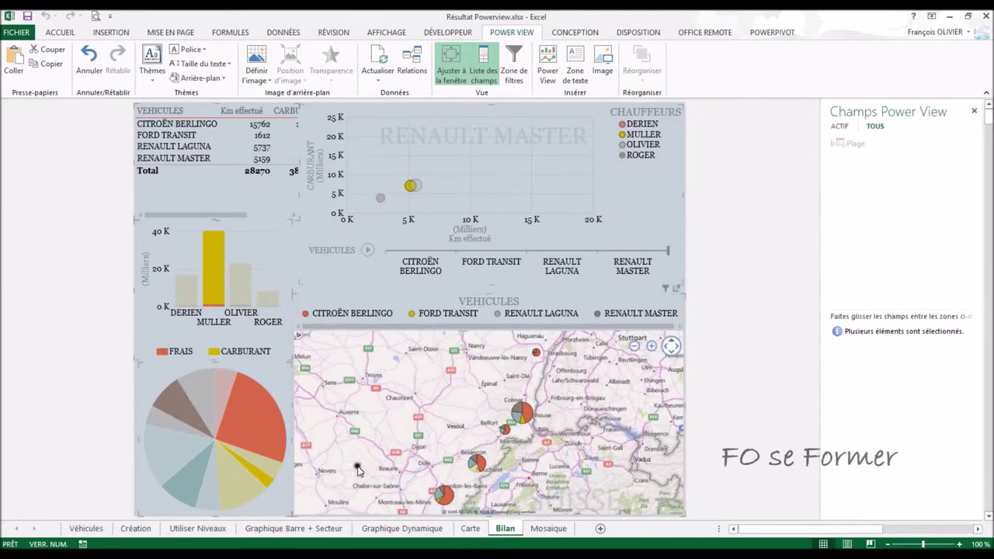
pyautogui.moveTo(213, 267)
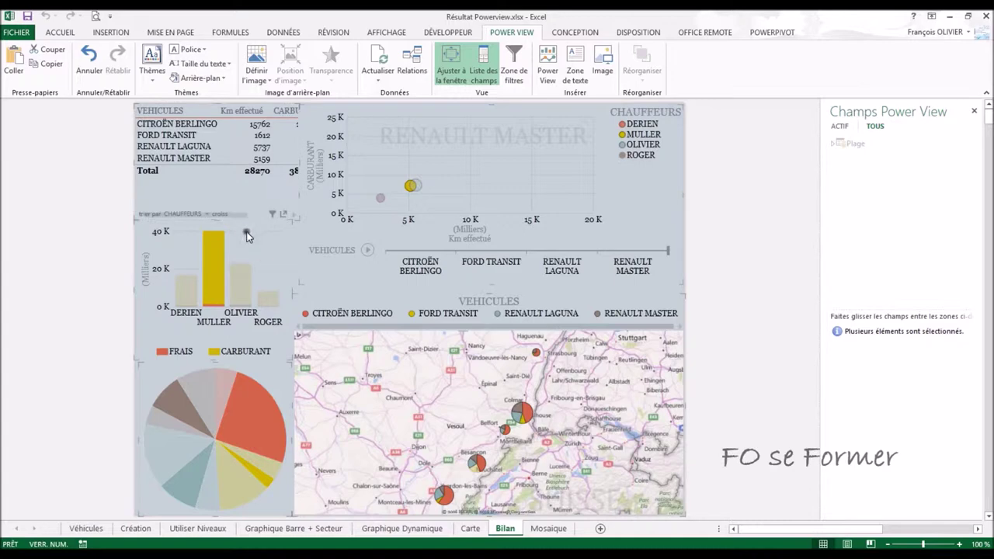
pyautogui.click(246, 234)
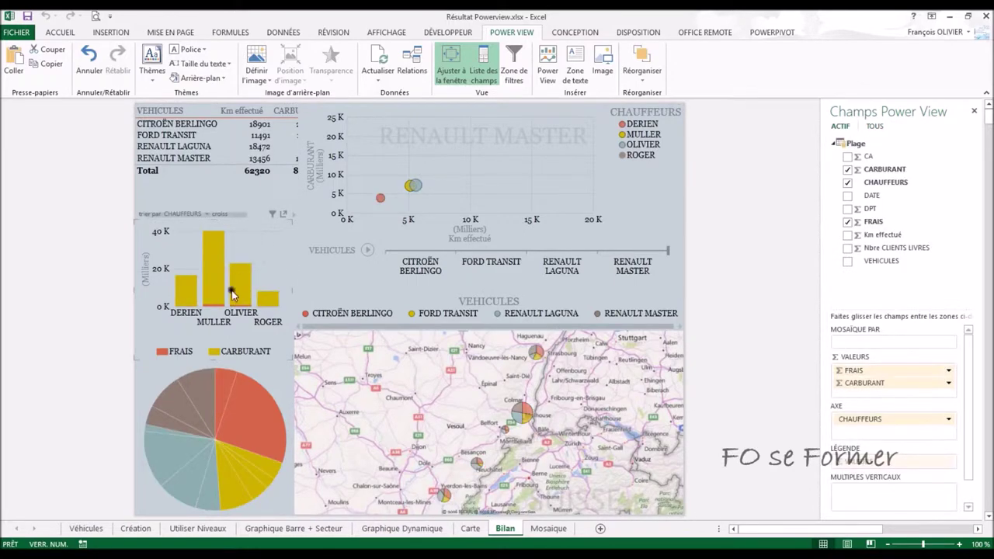
pyautogui.moveTo(521, 413)
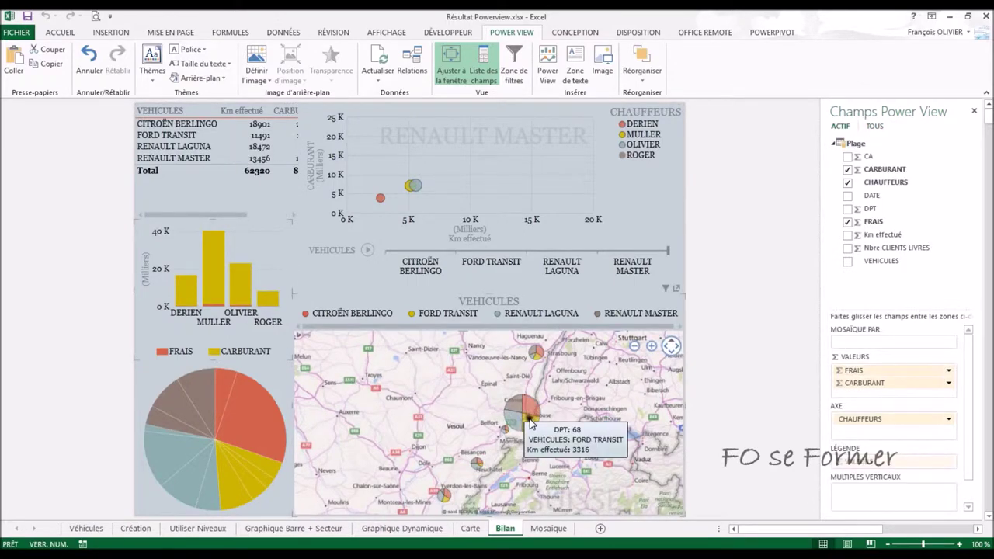
# Step: Filter the dashboard to FORD TRANSIT from the map, clear it, and go to Mosaique
pyautogui.click(529, 421)
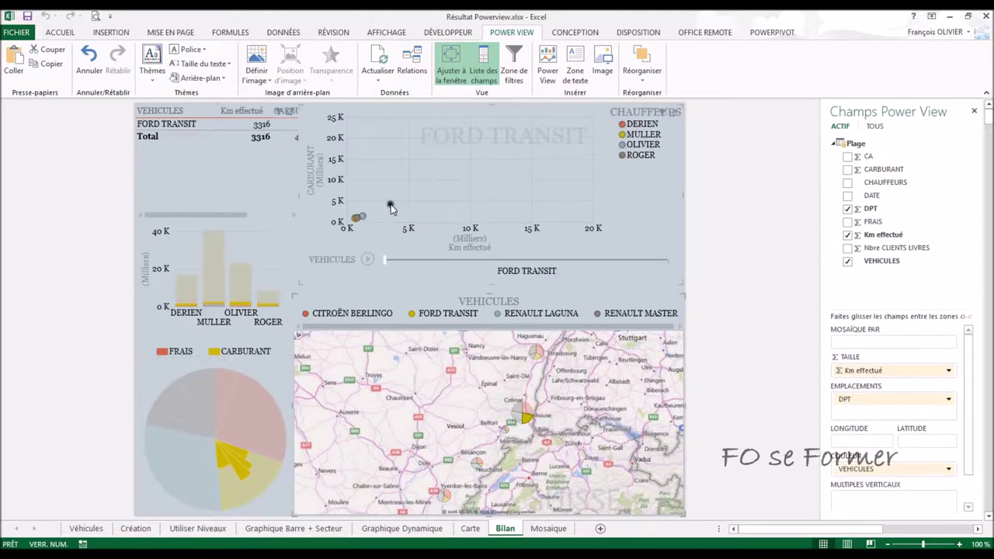
pyautogui.click(546, 386)
pyautogui.click(557, 529)
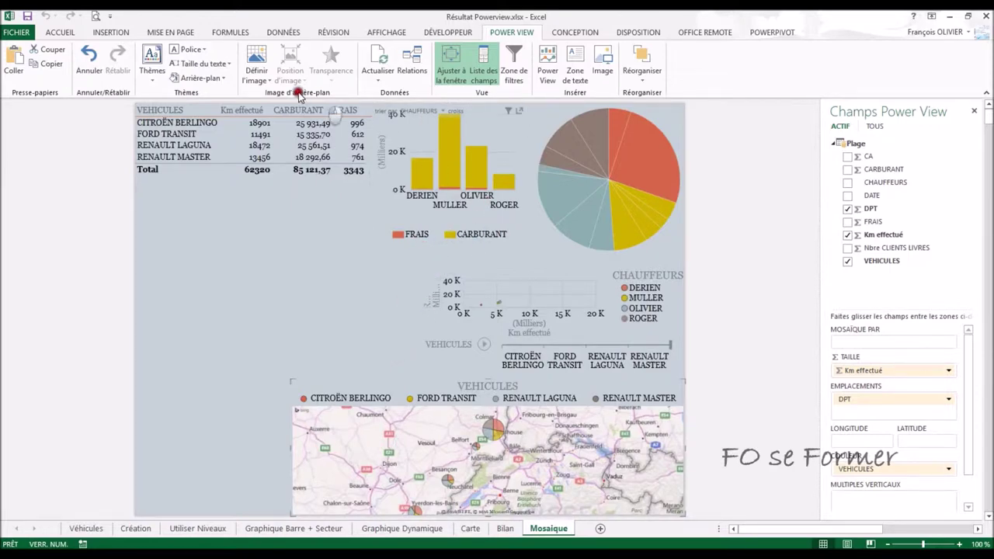
# Step: Filter the Mosaique visuals to MULLER and clear it, then review each visual's fields
pyautogui.click(447, 158)
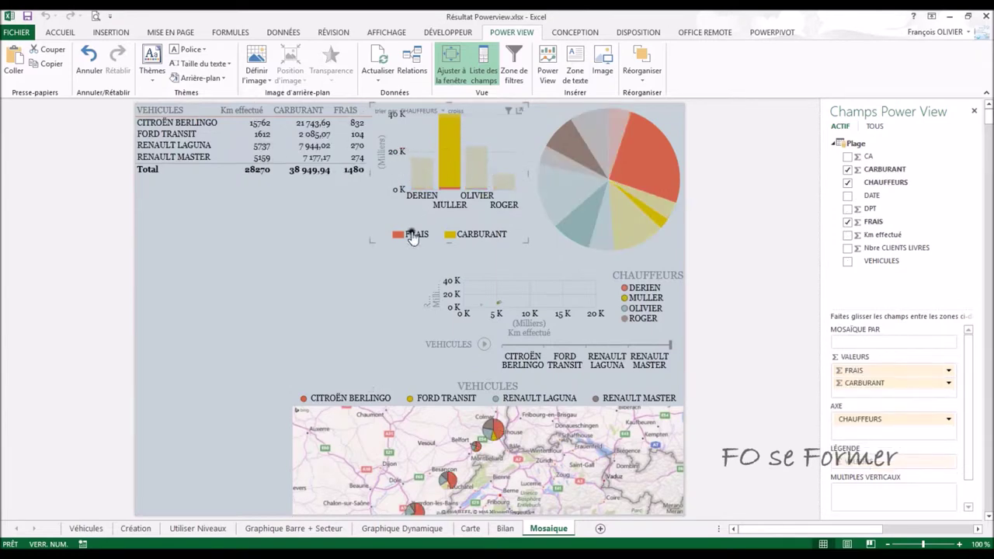
pyautogui.click(492, 128)
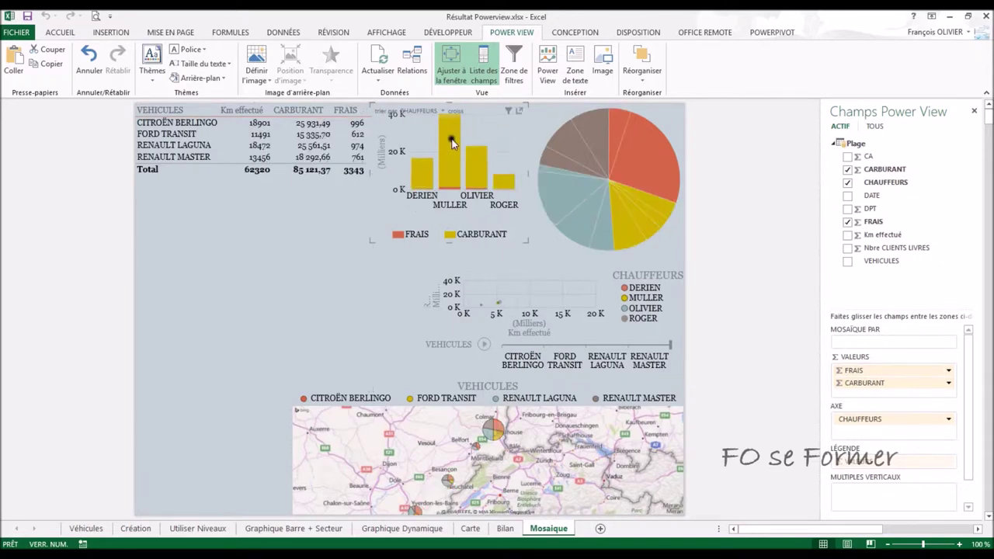
pyautogui.click(284, 181)
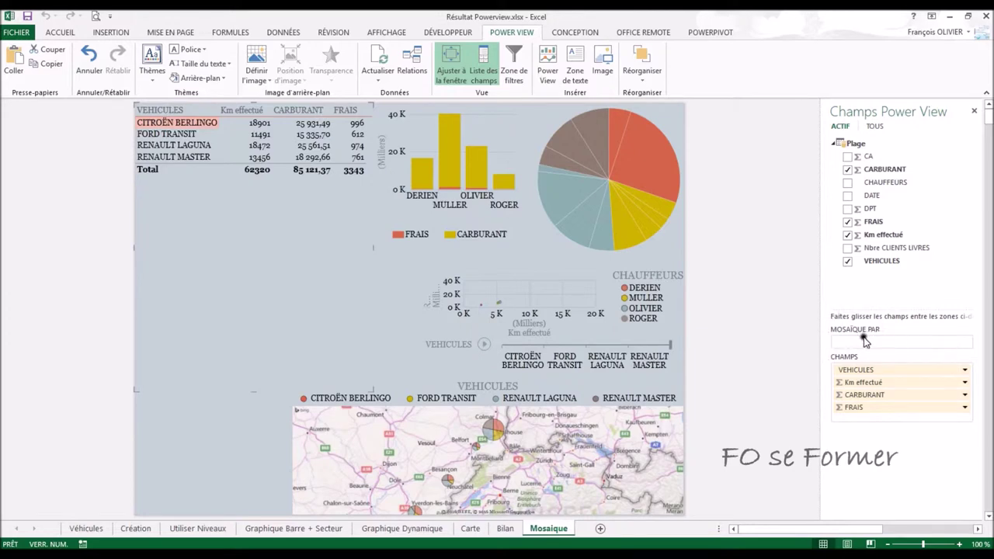
pyautogui.click(413, 217)
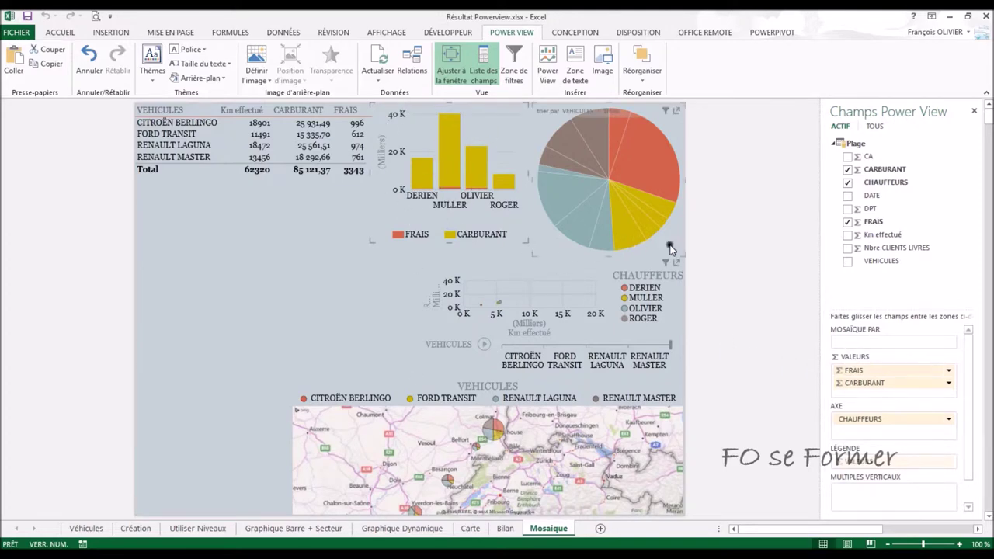
pyautogui.click(674, 247)
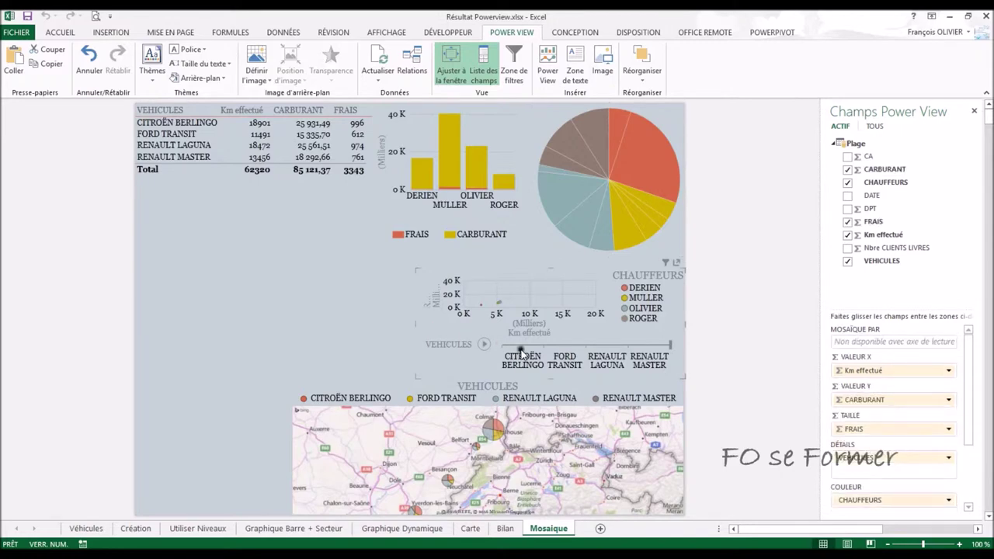
pyautogui.moveTo(488, 450)
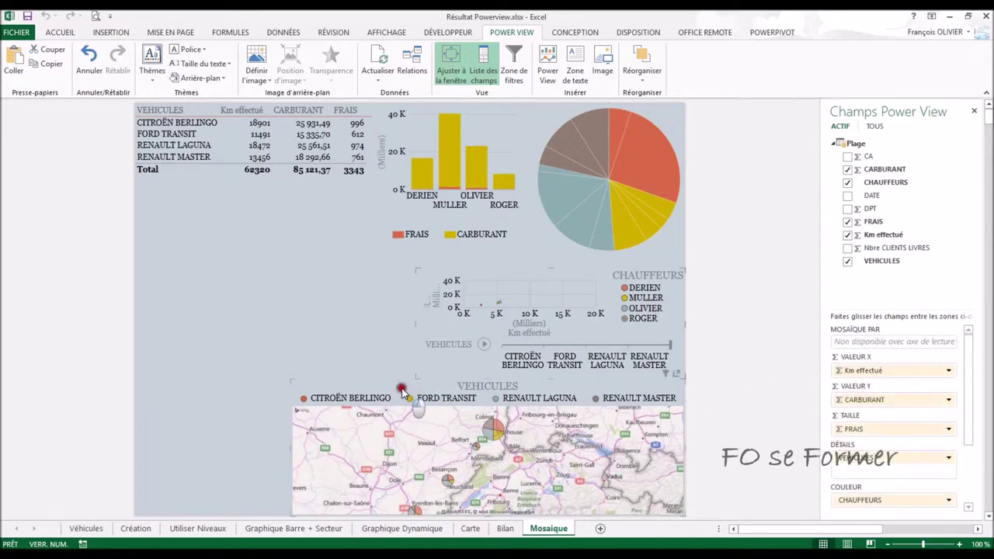
pyautogui.click(401, 389)
# Step: Tile the vehicle table by CHAUFFEURS
pyautogui.click(256, 240)
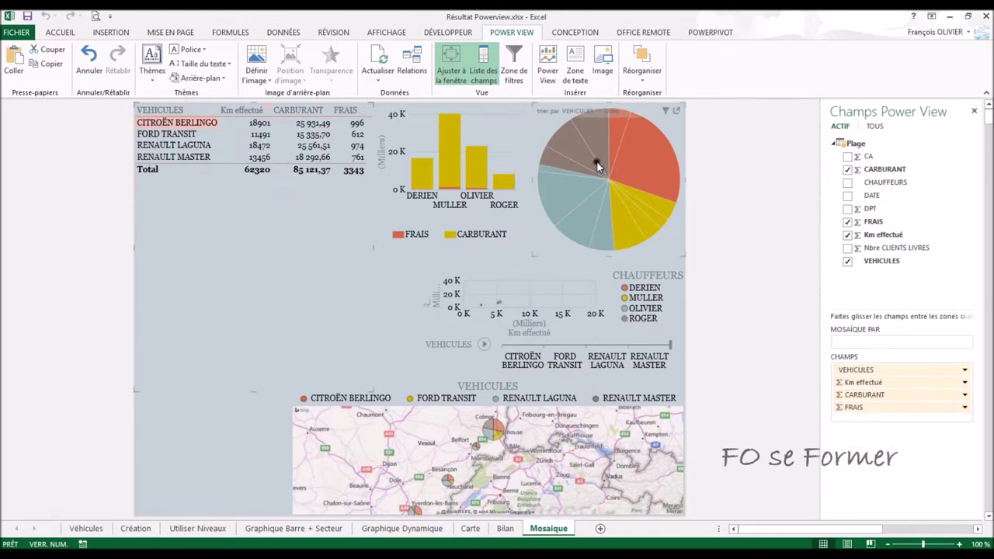
pyautogui.moveTo(870, 183)
pyautogui.mouseDown()
pyautogui.moveTo(868, 278)
pyautogui.moveTo(842, 345)
pyautogui.mouseUp()
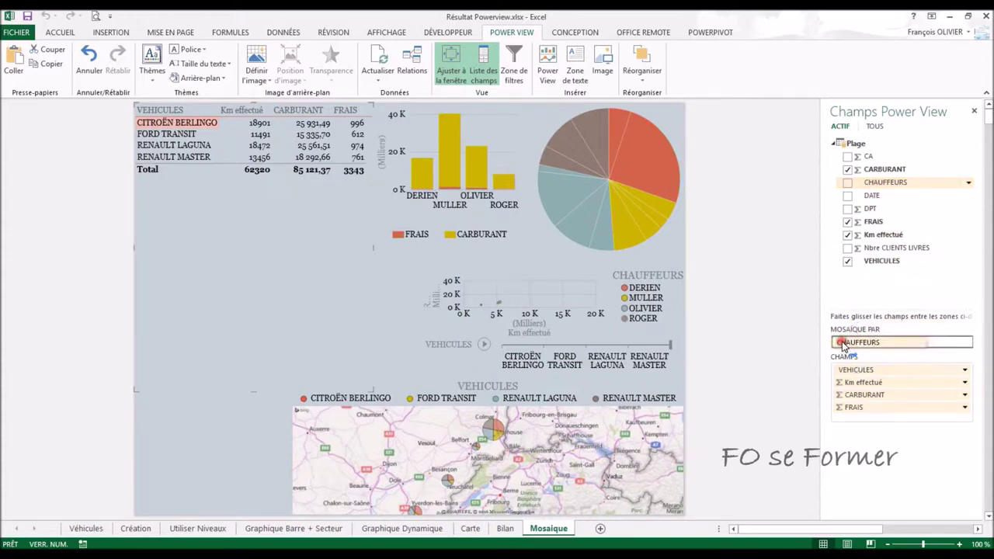
pyautogui.moveTo(842, 345); pyautogui.dragTo(842, 346)
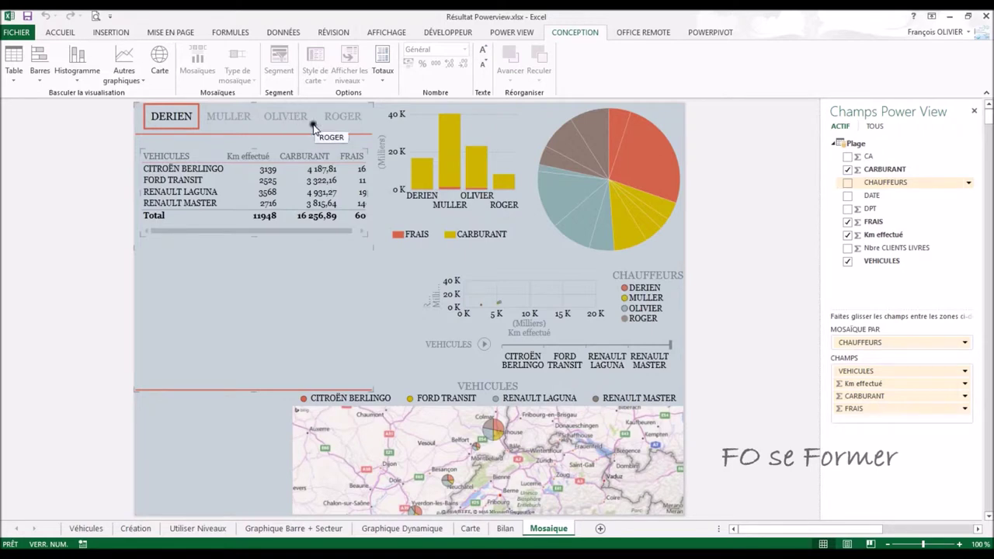
# Step: Browse the MULLER, OLIVIER, ROGER and DERIEN tiles to check each driver's vehicles and totals
pyautogui.moveTo(276, 201)
pyautogui.click(224, 116)
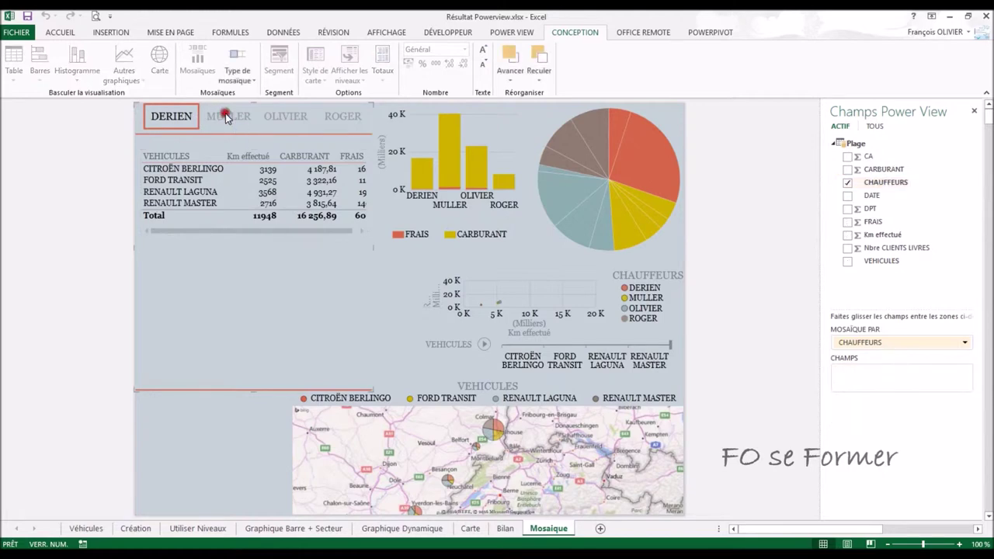
pyautogui.click(284, 116)
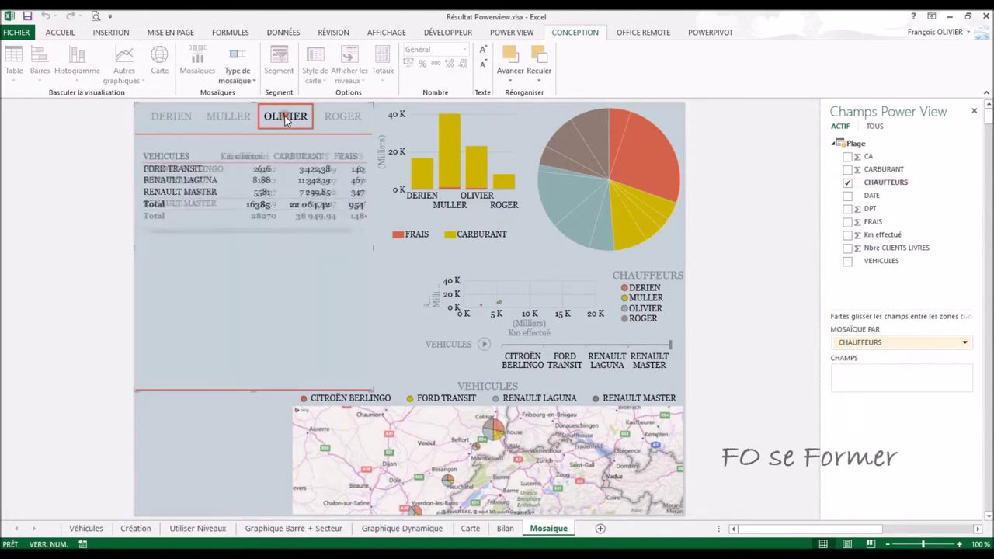
pyautogui.click(337, 114)
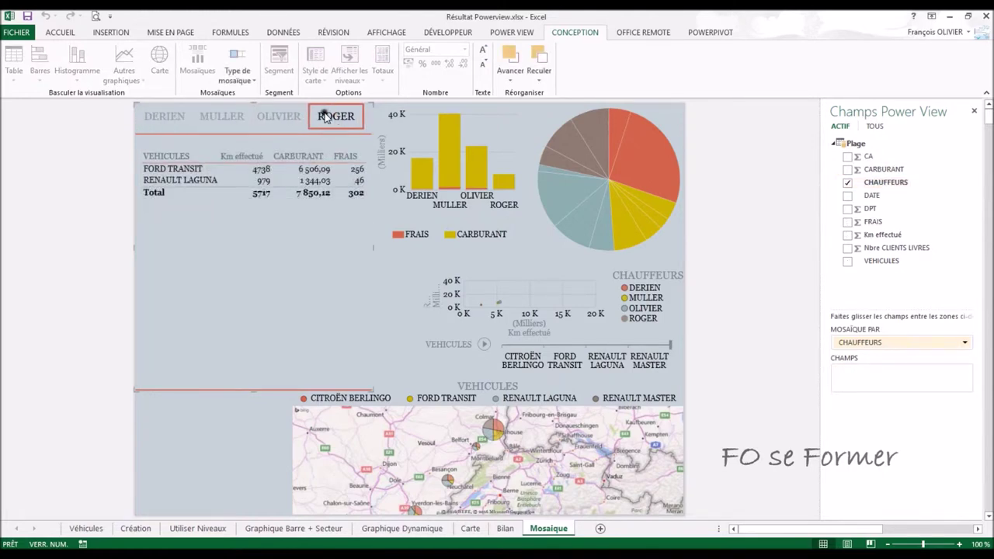
pyautogui.click(222, 117)
pyautogui.click(169, 116)
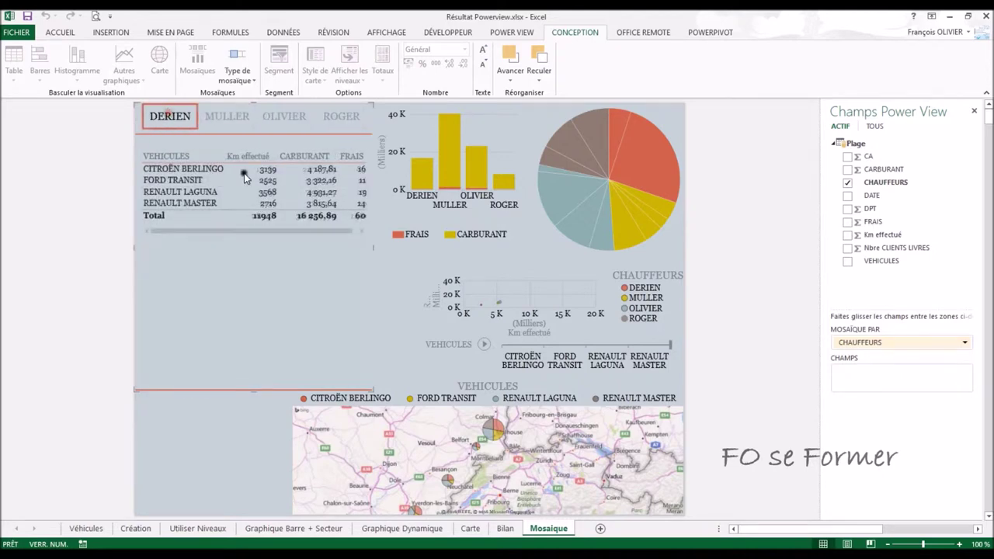
pyautogui.click(243, 124)
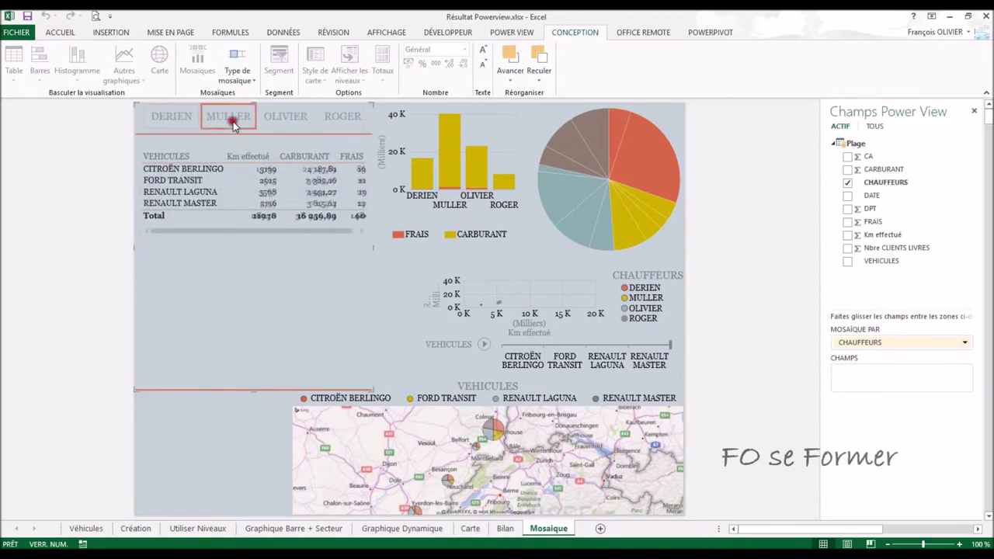
# Step: Cycle the OLIVIER, ROGER, MULLER and DERIEN tiles again, then cross-filter to MULLER via the bar chart
pyautogui.click(275, 116)
pyautogui.click(331, 117)
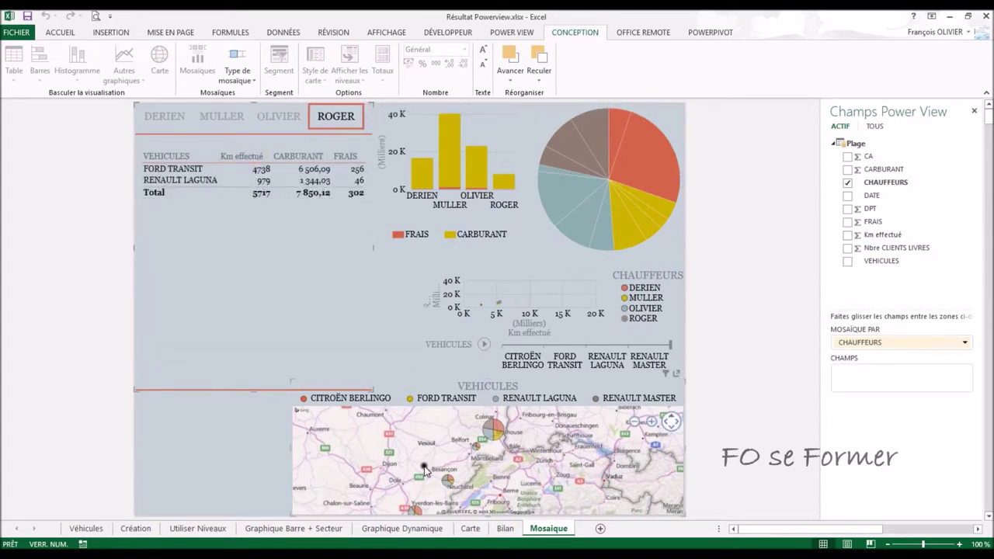
pyautogui.click(275, 116)
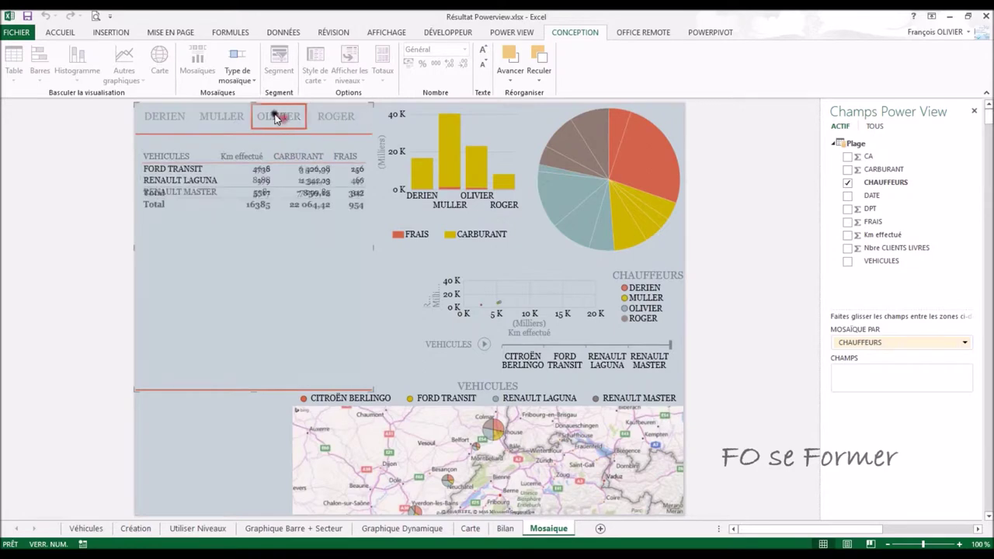
pyautogui.click(226, 116)
pyautogui.click(170, 120)
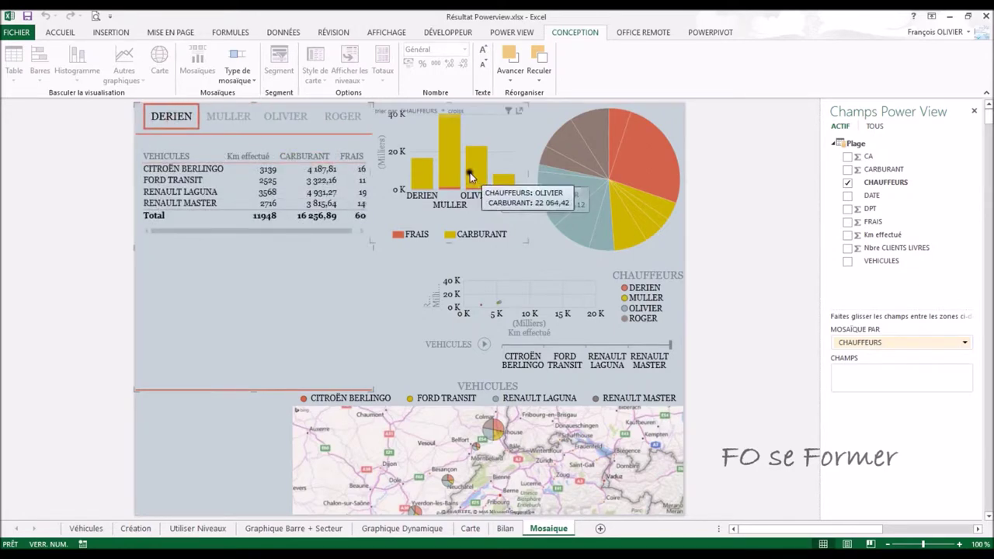
pyautogui.click(453, 170)
pyautogui.click(452, 168)
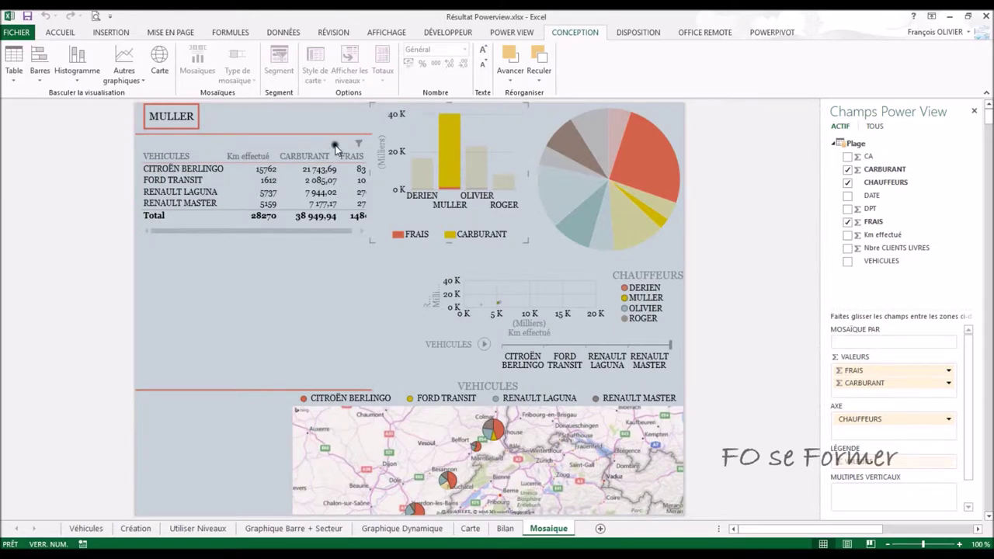
# Step: Clear the MULLER highlight, cut the FRAIS/CARBURANT bar chart, and select the tile container
pyautogui.click(485, 128)
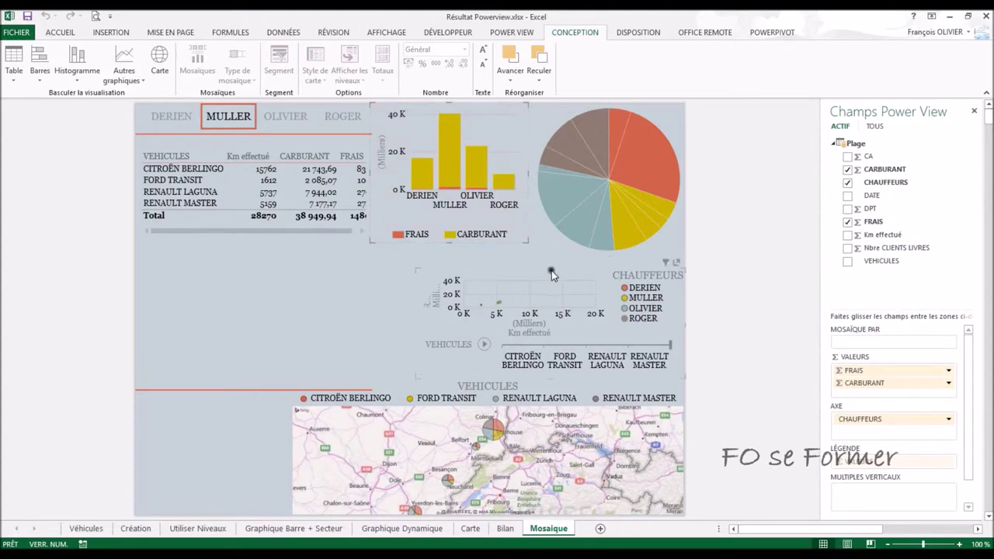
pyautogui.click(512, 32)
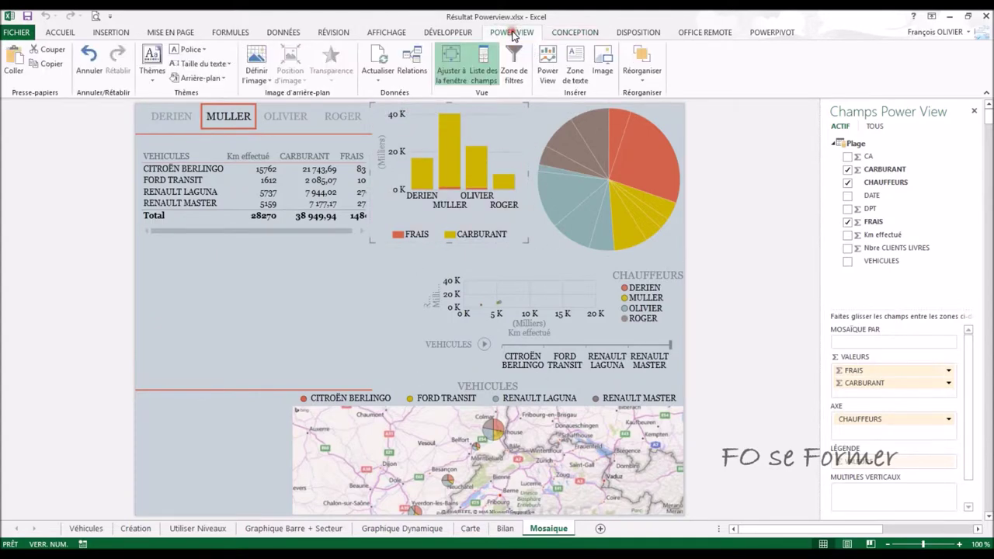
pyautogui.click(56, 51)
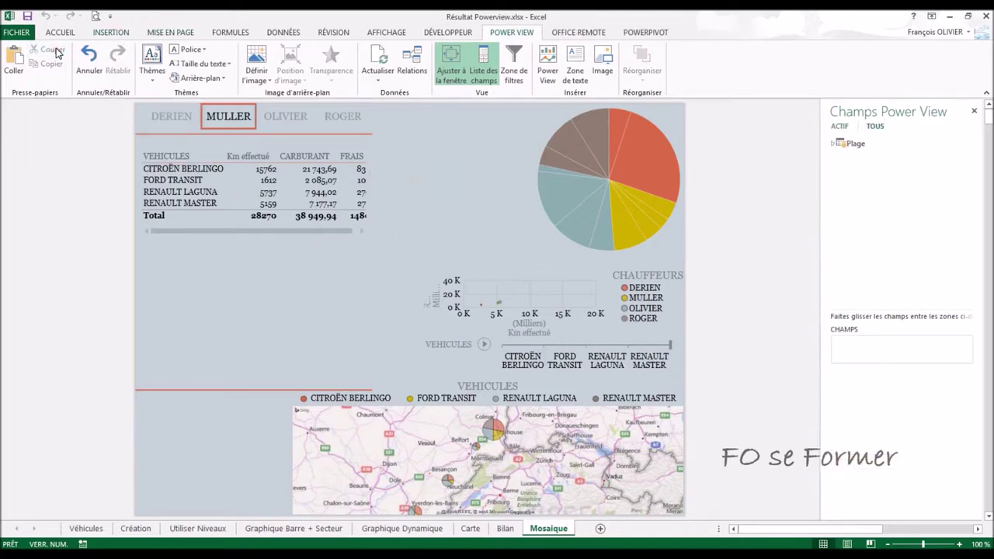
pyautogui.click(153, 285)
pyautogui.click(210, 285)
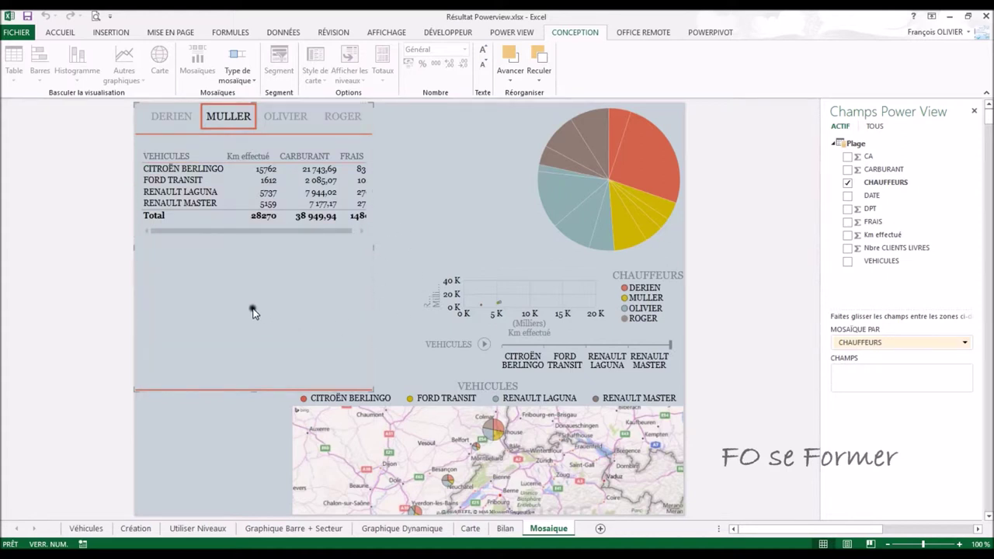
# Step: Paste the FRAIS/CARBURANT bar chart inside the driver tiles, showing DERIEN's data
pyautogui.click(503, 34)
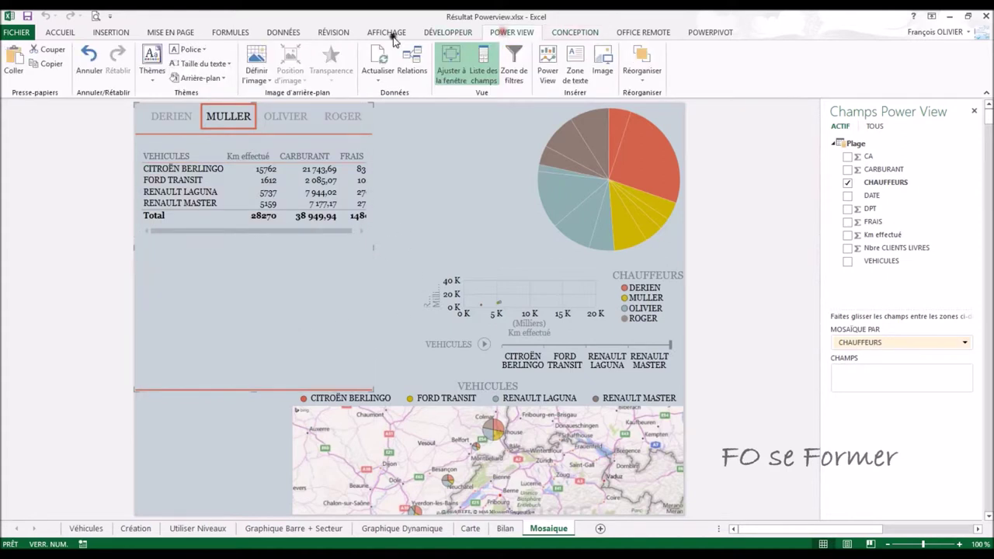
pyautogui.click(15, 59)
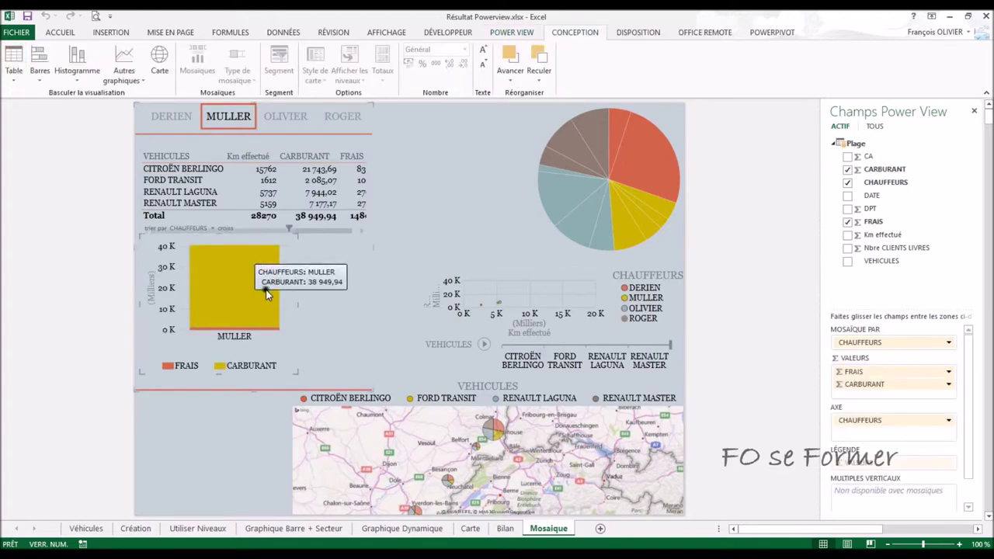
pyautogui.moveTo(233, 303)
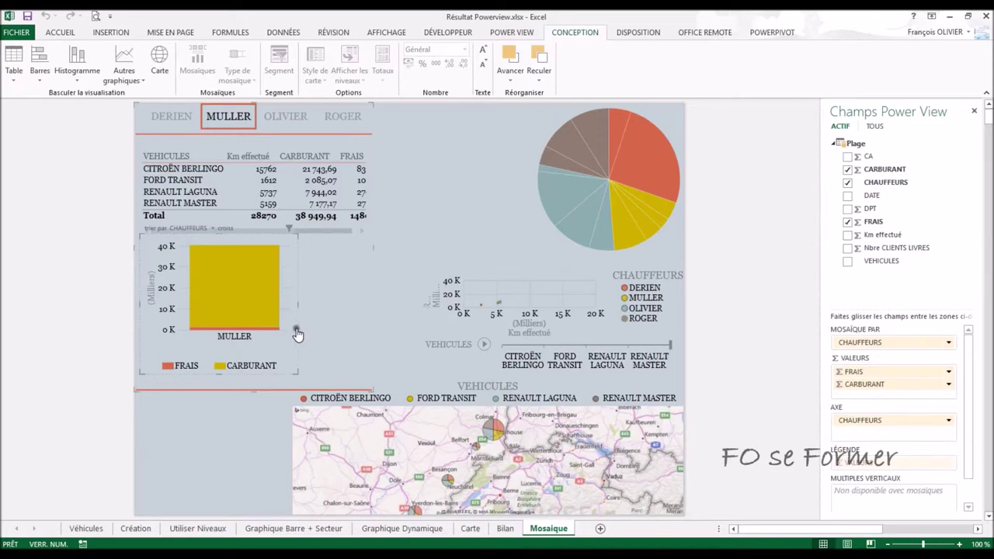
pyautogui.click(158, 115)
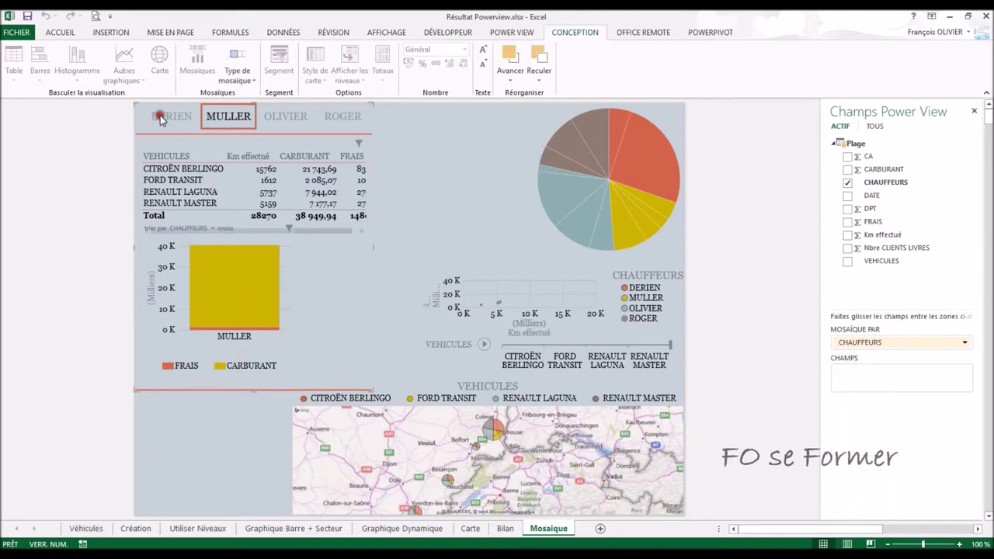
# Step: Cycle the tiles through MULLER, OLIVIER and ROGER, ending back on DERIEN
pyautogui.click(232, 121)
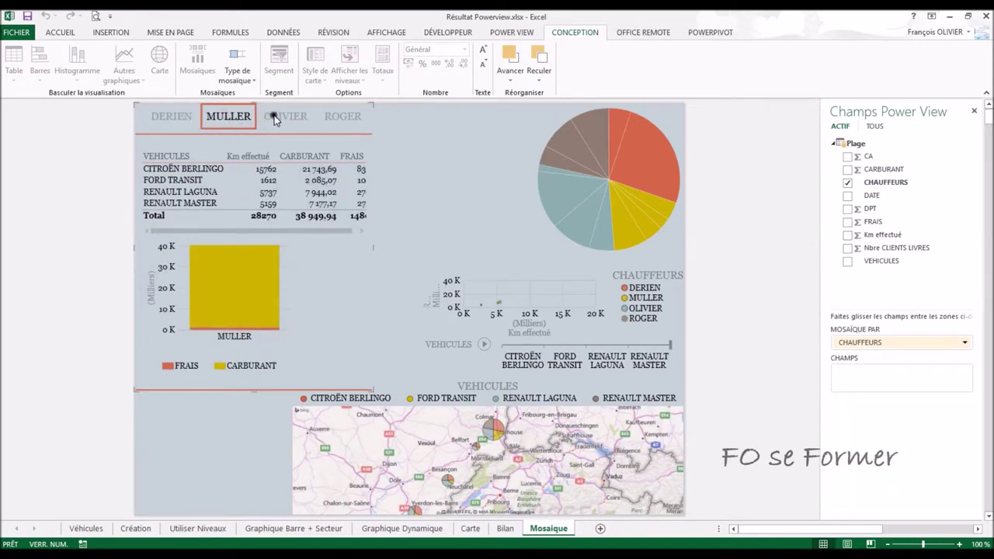
pyautogui.click(273, 117)
pyautogui.click(332, 116)
pyautogui.click(286, 116)
pyautogui.click(233, 118)
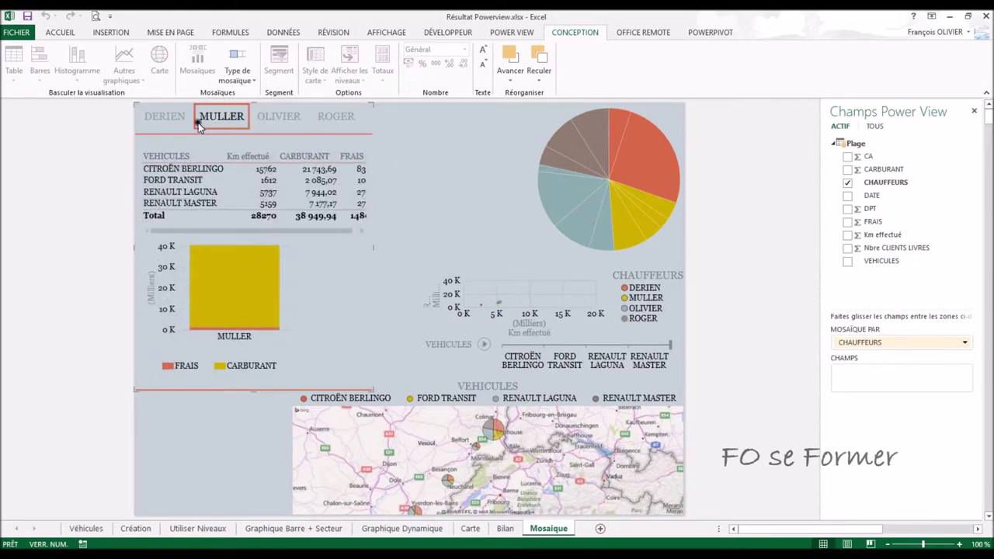
pyautogui.click(167, 123)
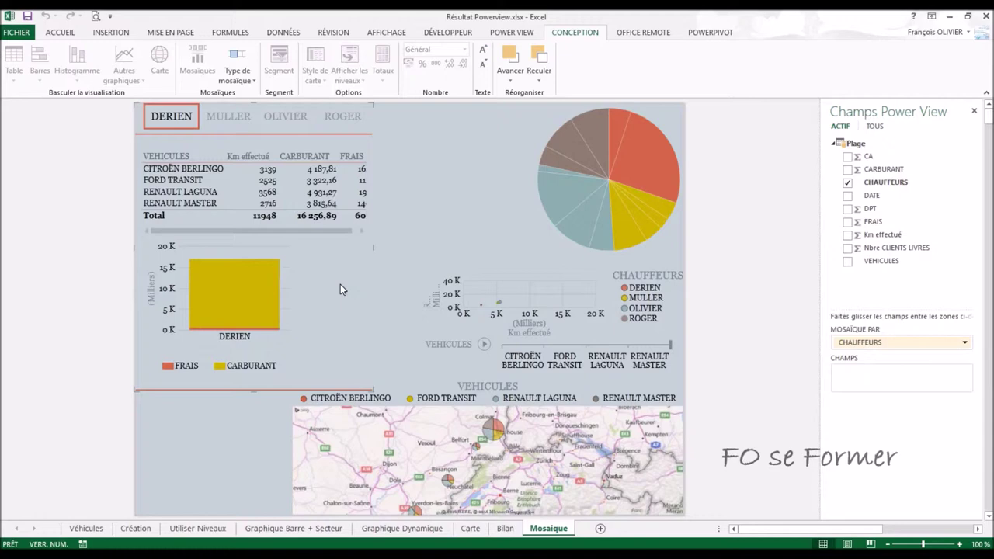
# Step: Widen the vehicle table so FRAIS shows fully, and add a DPT and FRAIS table in the tile
pyautogui.moveTo(373, 247); pyautogui.dragTo(425, 248)
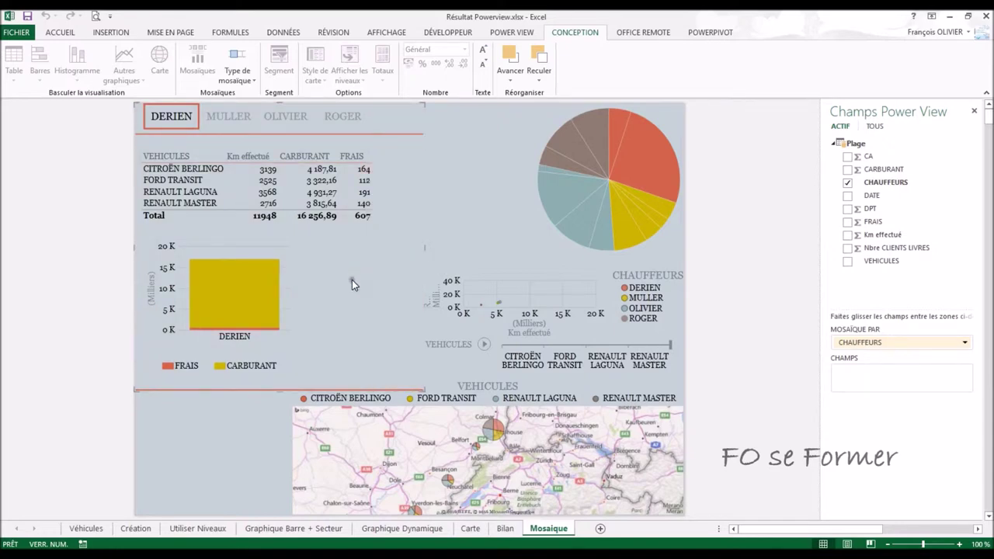
pyautogui.moveTo(870, 208); pyautogui.dragTo(848, 372)
pyautogui.moveTo(870, 221); pyautogui.dragTo(851, 382)
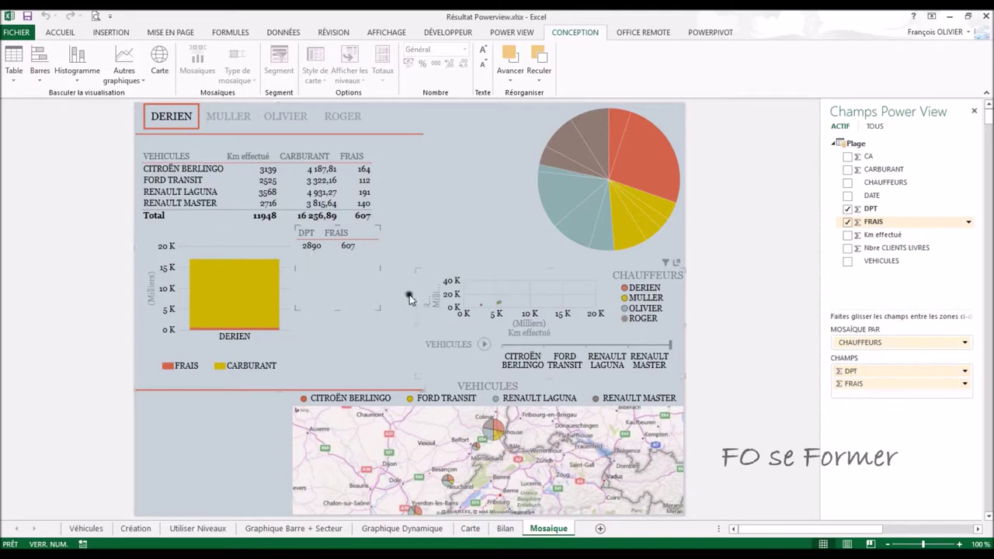
# Step: Set DPT to Ne pas synthétiser so FRAIS lists per department, and reposition the table
pyautogui.click(964, 371)
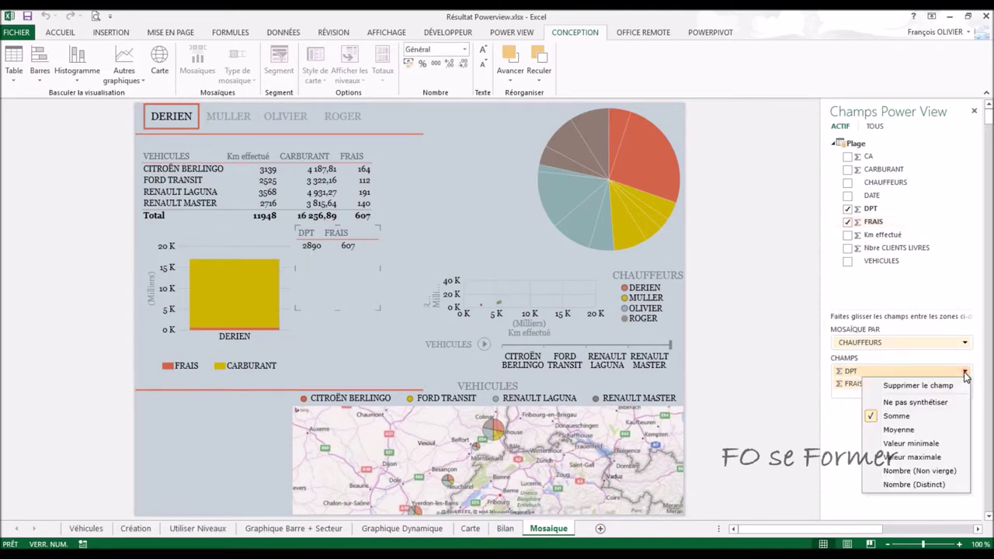
pyautogui.click(938, 403)
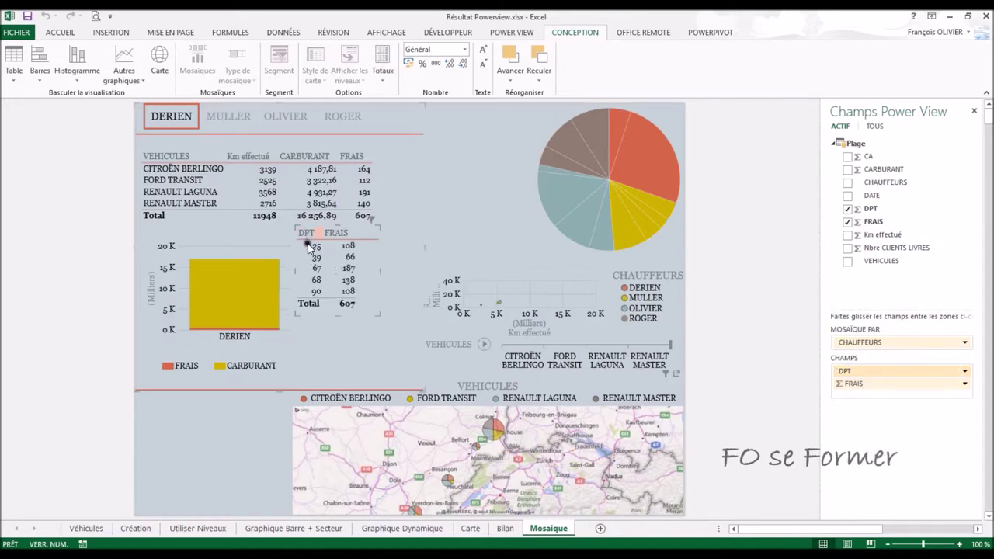
pyautogui.moveTo(380, 258); pyautogui.dragTo(385, 279)
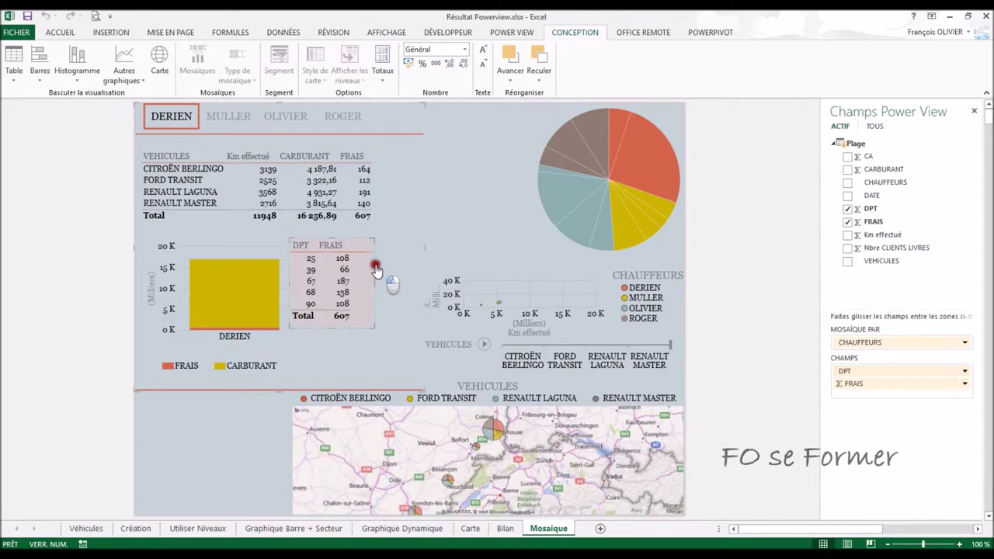
# Step: Check the OLIVIER and ROGER tiles, then return to DERIEN's tile
pyautogui.click(240, 122)
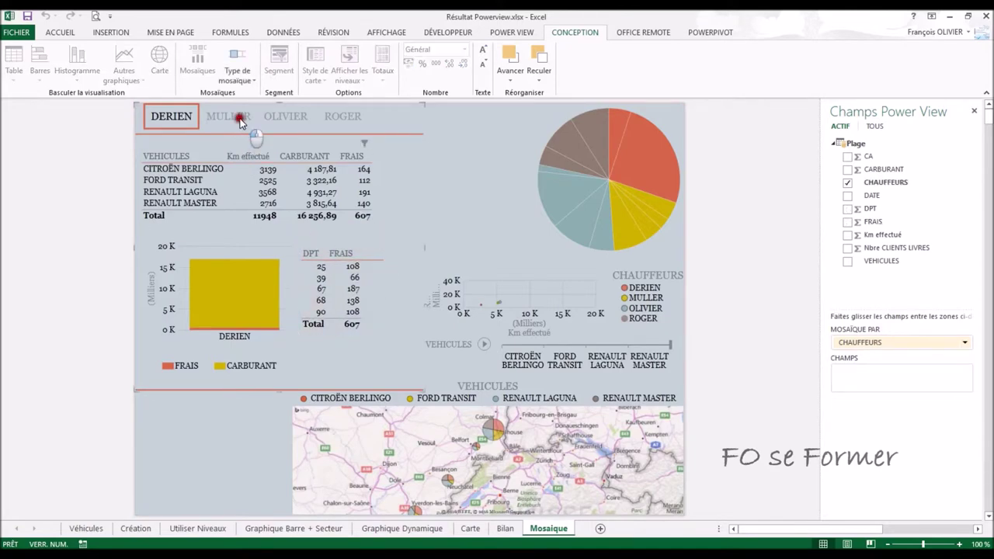
pyautogui.click(311, 118)
pyautogui.click(336, 117)
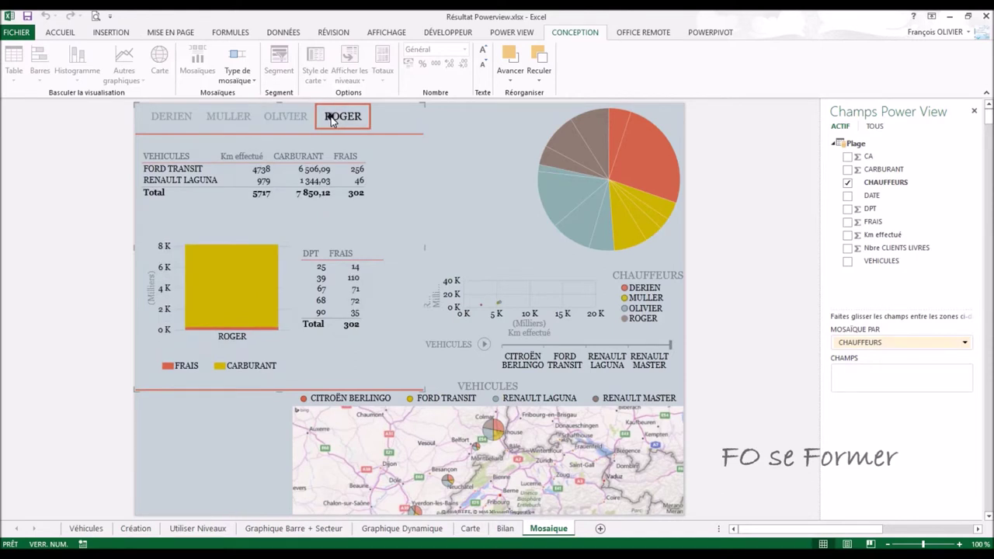
pyautogui.click(180, 115)
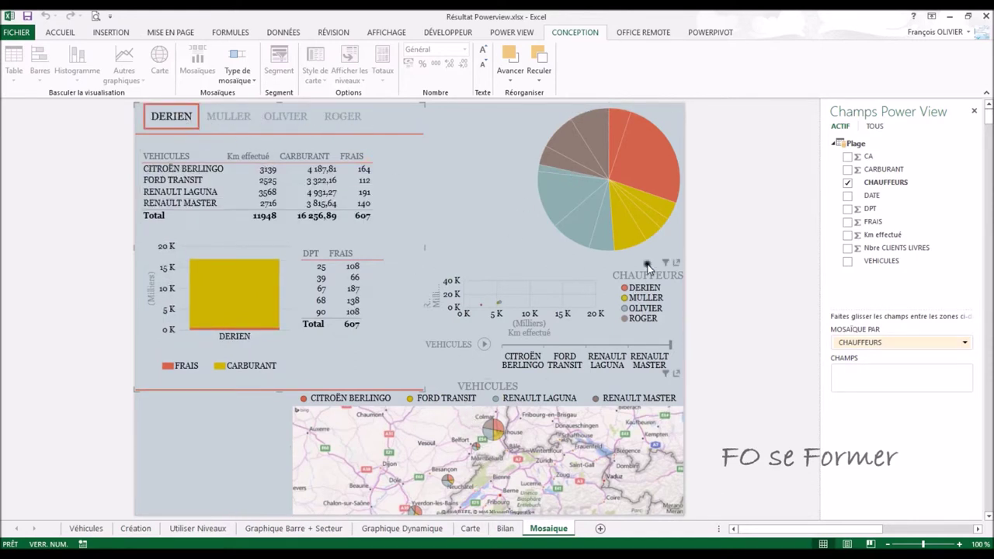
pyautogui.moveTo(492, 429)
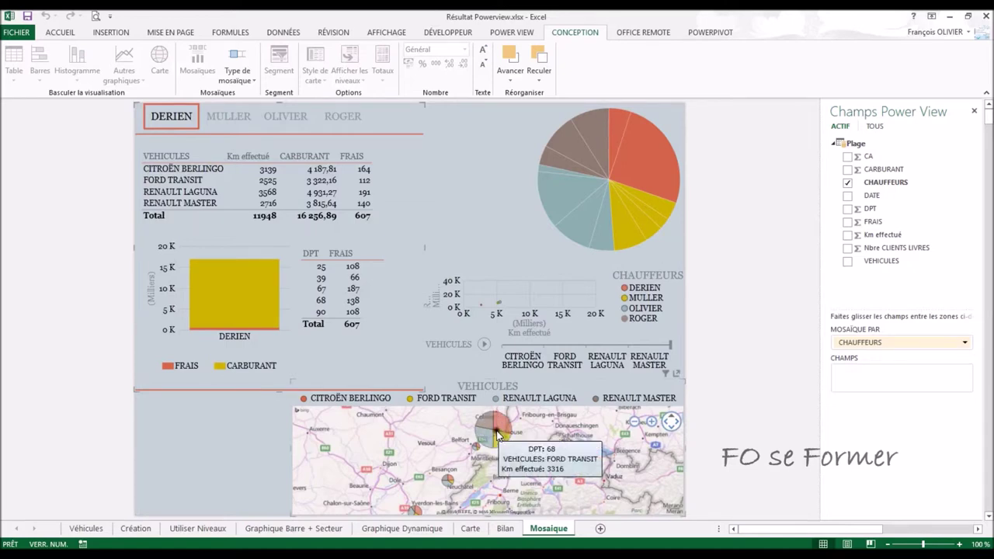
pyautogui.click(501, 439)
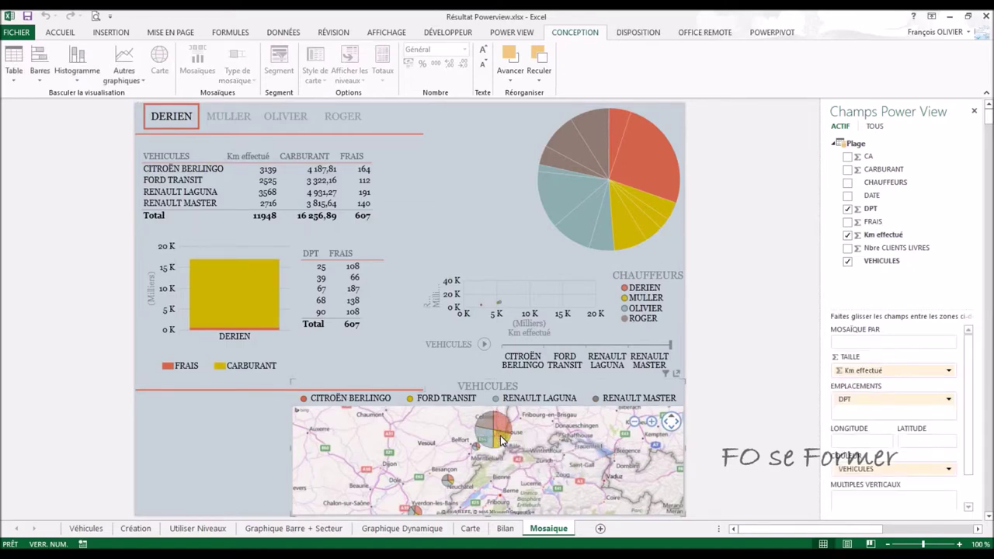
pyautogui.click(500, 439)
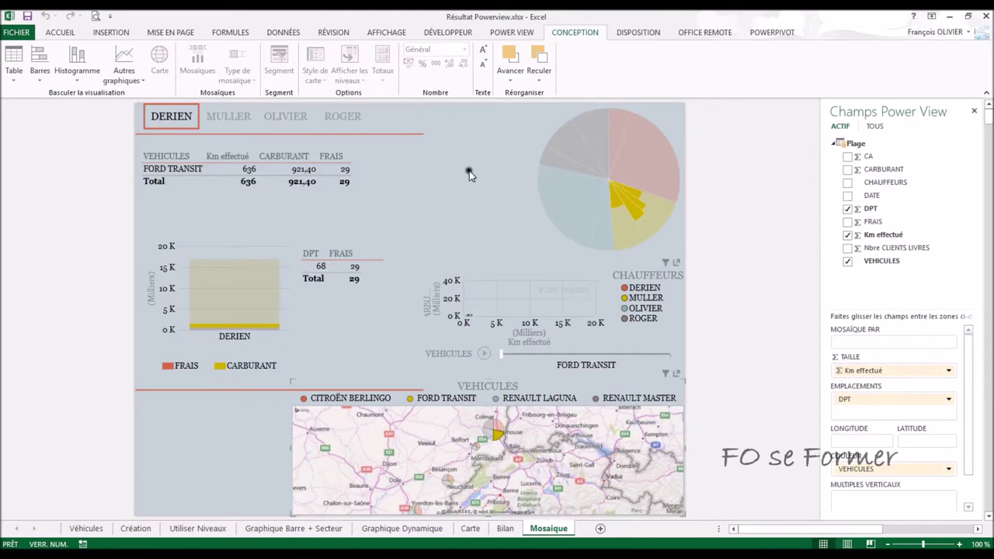
pyautogui.click(186, 131)
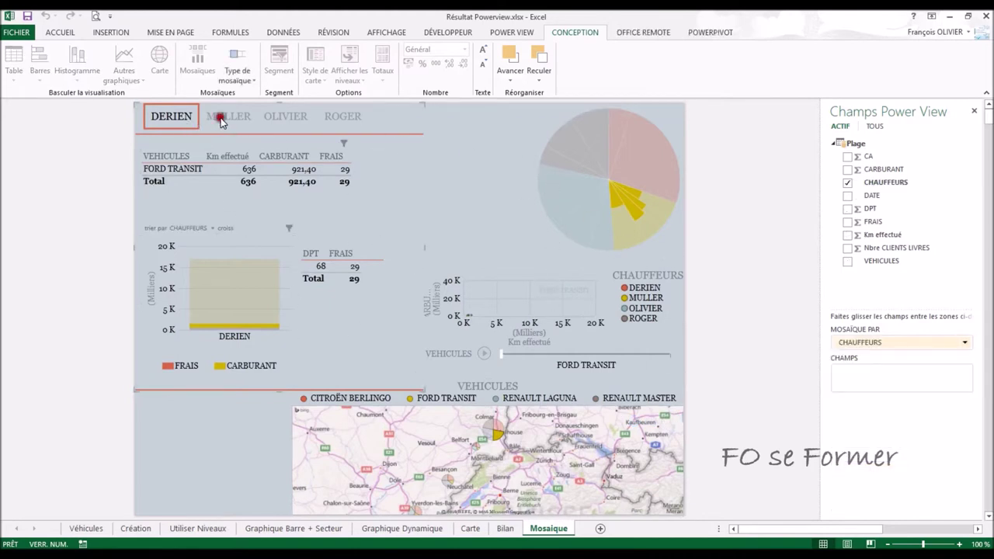
pyautogui.click(220, 118)
pyautogui.click(342, 116)
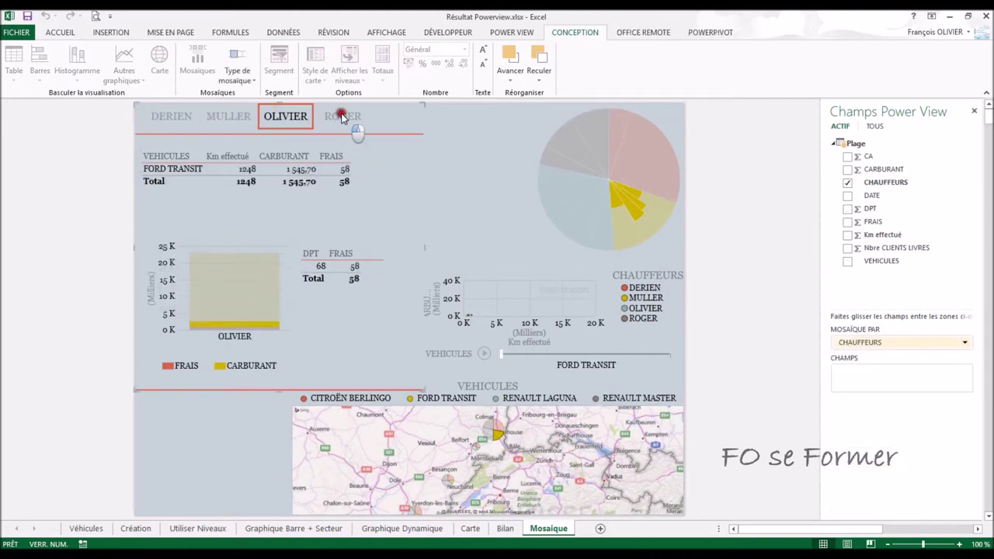
pyautogui.click(186, 117)
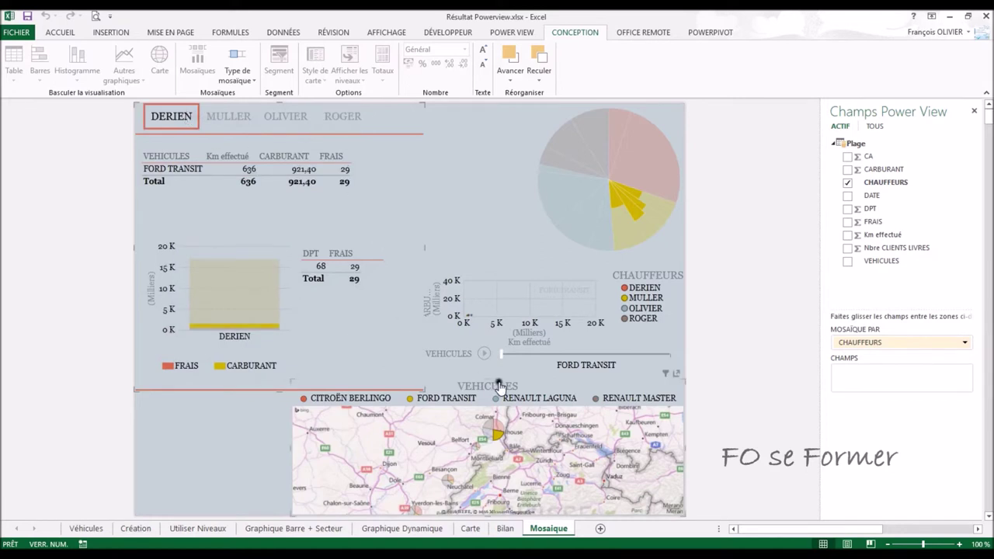
pyautogui.click(532, 438)
pyautogui.click(532, 433)
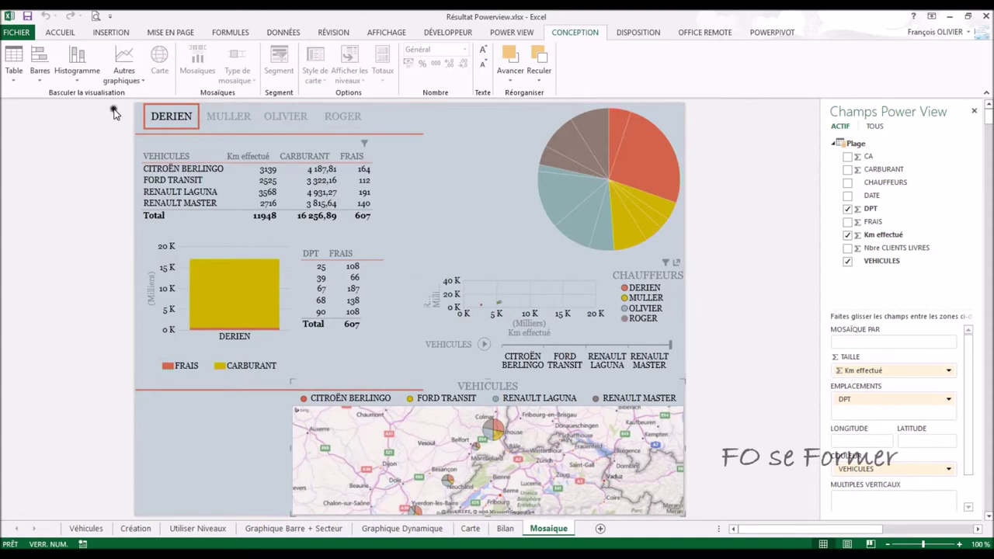
pyautogui.click(658, 301)
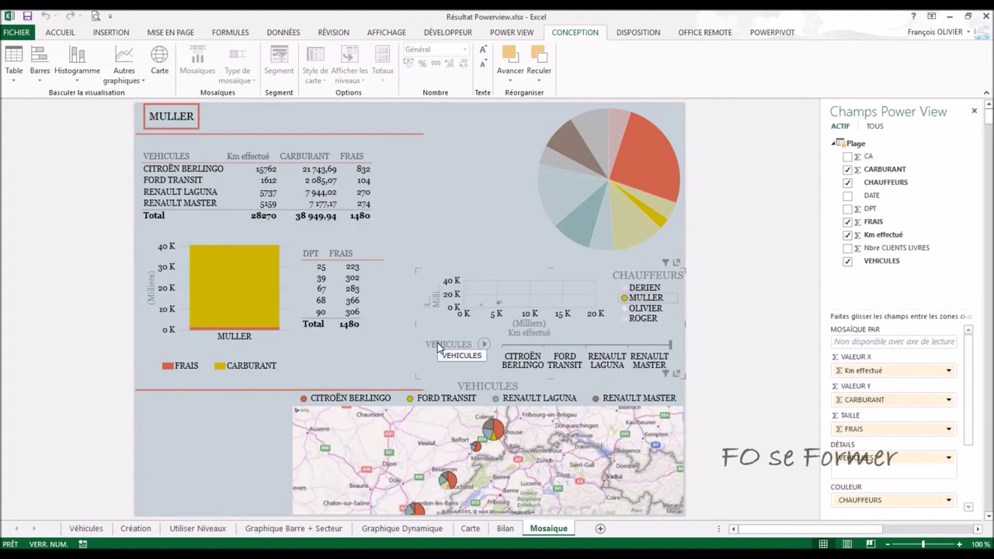
# Step: Clear the MULLER cross-filter, then switch the driver tiles to OLIVIER and back to MULLER
pyautogui.click(586, 277)
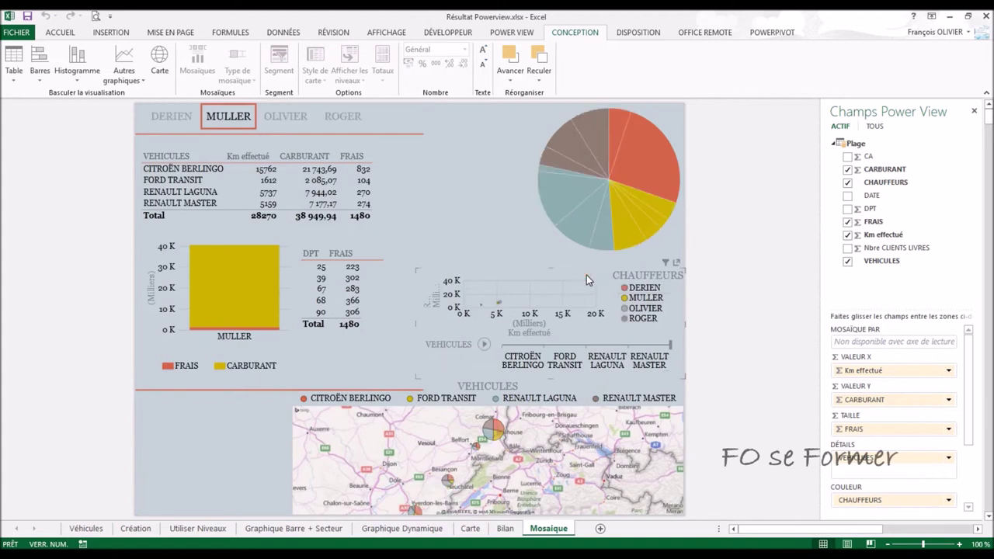
pyautogui.click(268, 116)
pyautogui.click(231, 117)
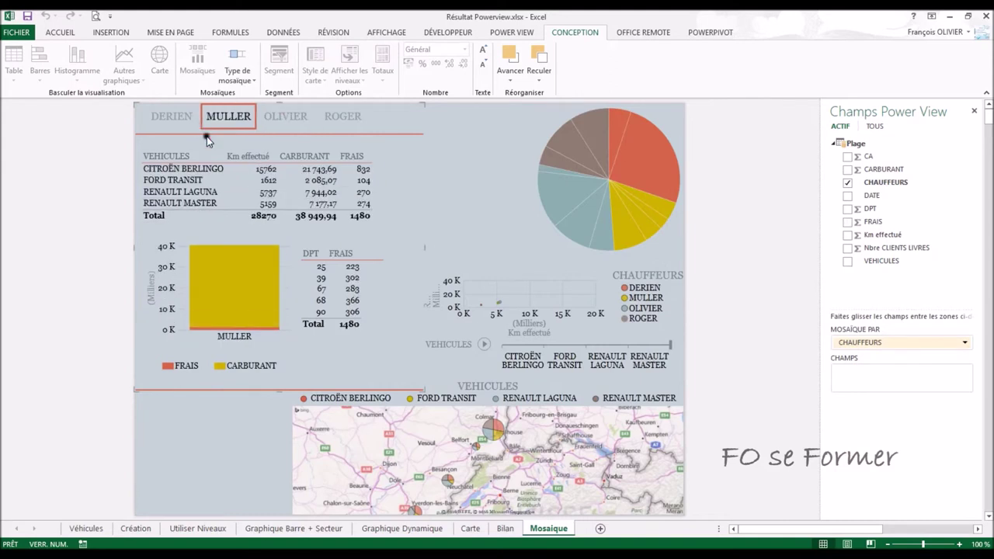